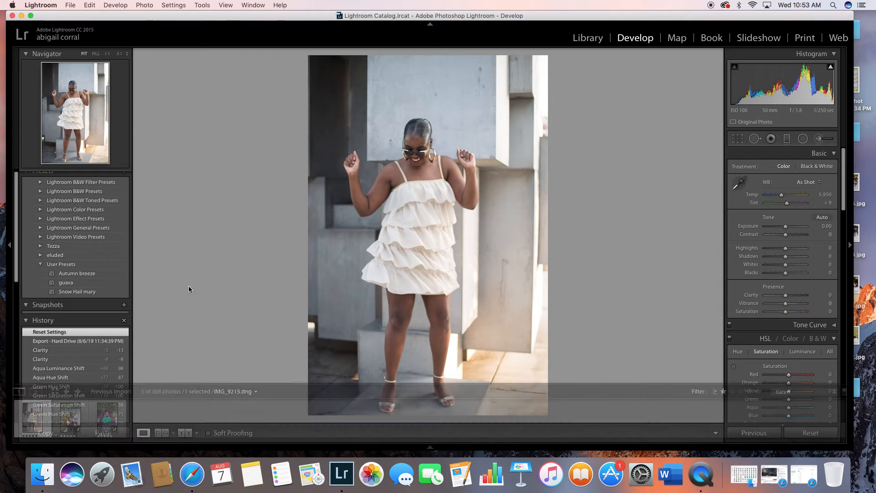
Apply the "guava" user preset to the photo.
{"action": "left_click_drag", "start_coordinate": [13, 200], "coordinate": [16, 184]}
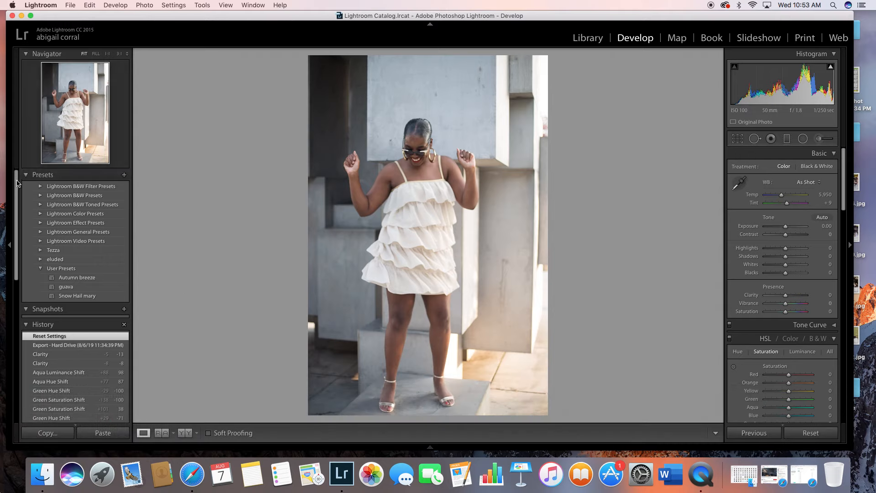
{"action": "mouse_move", "coordinate": [430, 450]}
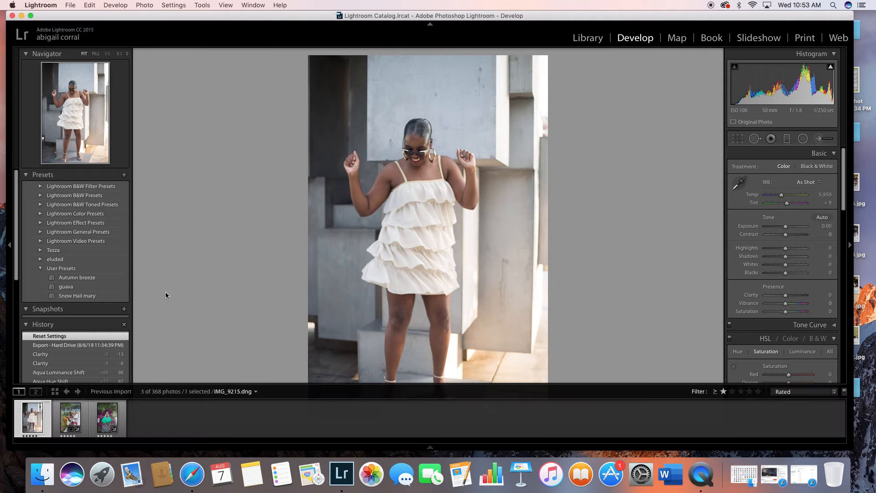
{"action": "left_click", "coordinate": [66, 287]}
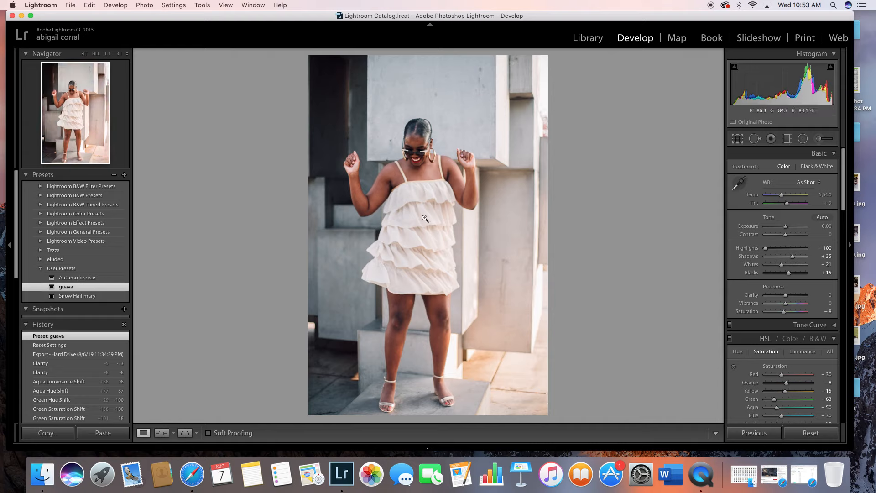
{"action": "left_click_drag", "start_coordinate": [843, 185], "coordinate": [839, 138]}
{"action": "left_click", "coordinate": [782, 197]}
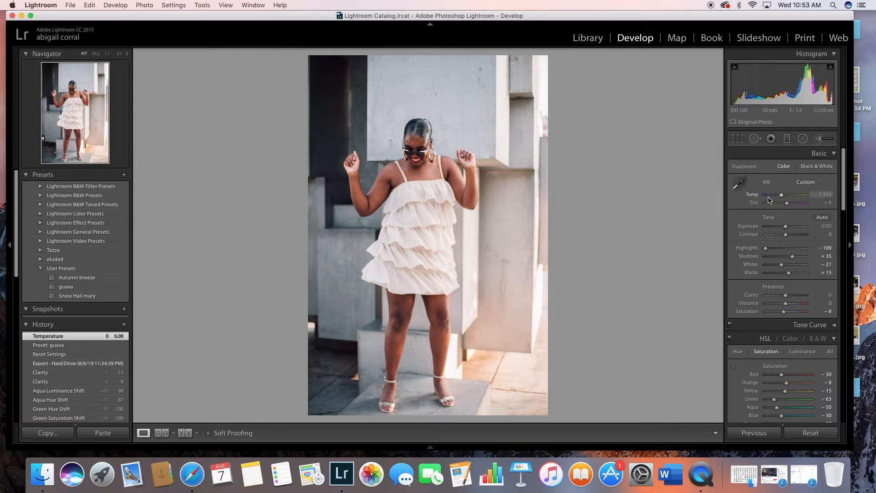
Zoom in to check the texture and remove the film grain by resetting the Grain amount to 0.
{"action": "left_click", "coordinate": [373, 147]}
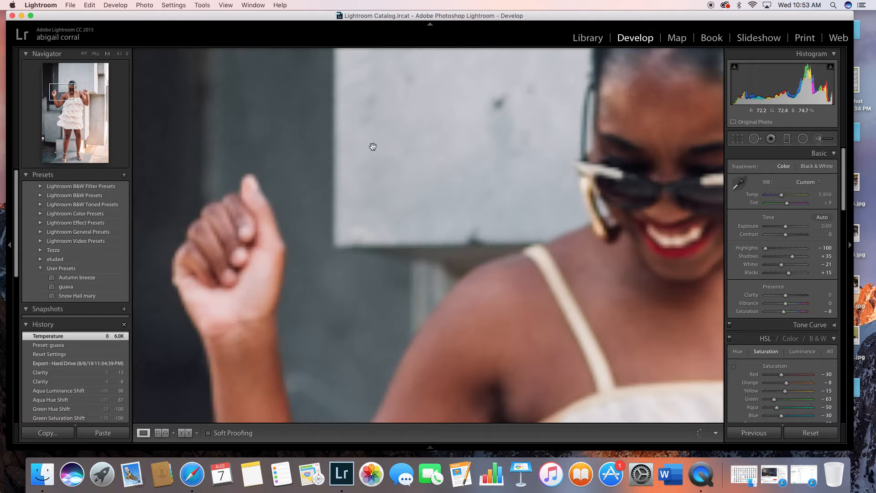
{"action": "scroll", "coordinate": [834, 396], "scroll_direction": "down", "scroll_amount": 15}
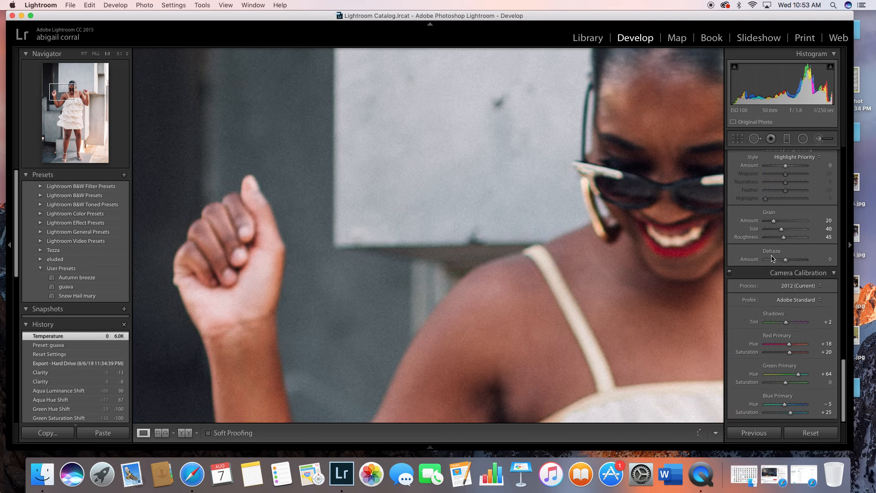
{"action": "double_click", "coordinate": [752, 222]}
Raise the Sharpening amount to 84, checking the result on the whole photo.
{"action": "scroll", "coordinate": [830, 264], "scroll_direction": "up", "scroll_amount": 10}
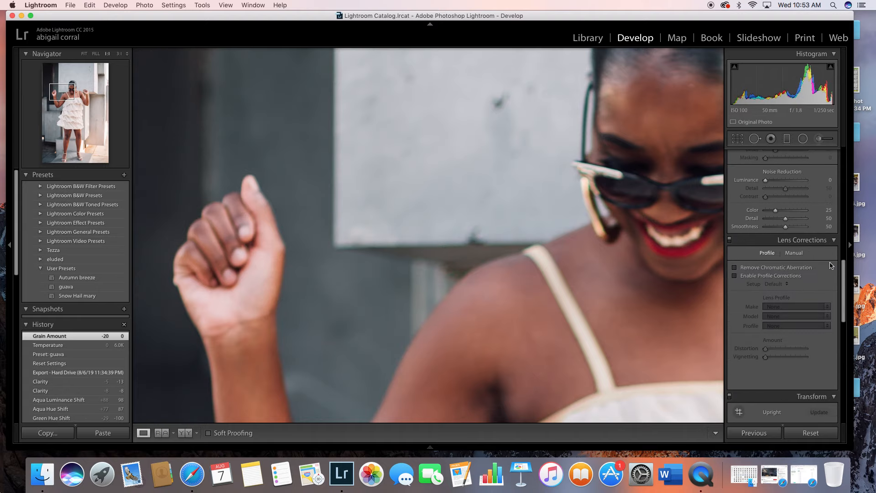
{"action": "scroll", "coordinate": [832, 265], "scroll_direction": "up", "scroll_amount": 5}
{"action": "left_click_drag", "start_coordinate": [767, 225], "coordinate": [794, 226]}
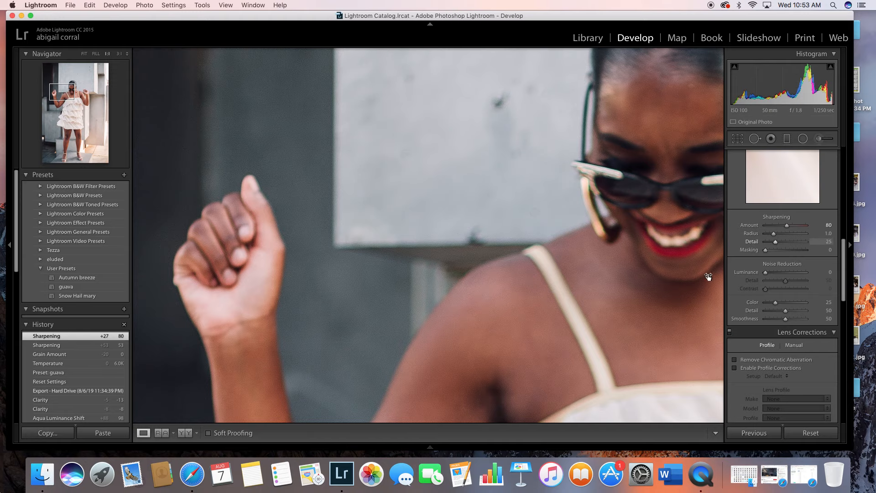
{"action": "left_click", "coordinate": [530, 364]}
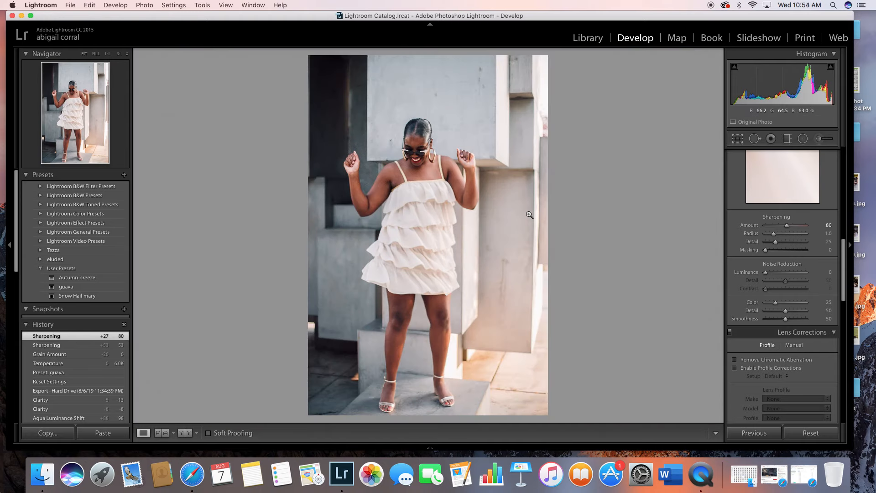
{"action": "left_click_drag", "start_coordinate": [787, 226], "coordinate": [789, 229]}
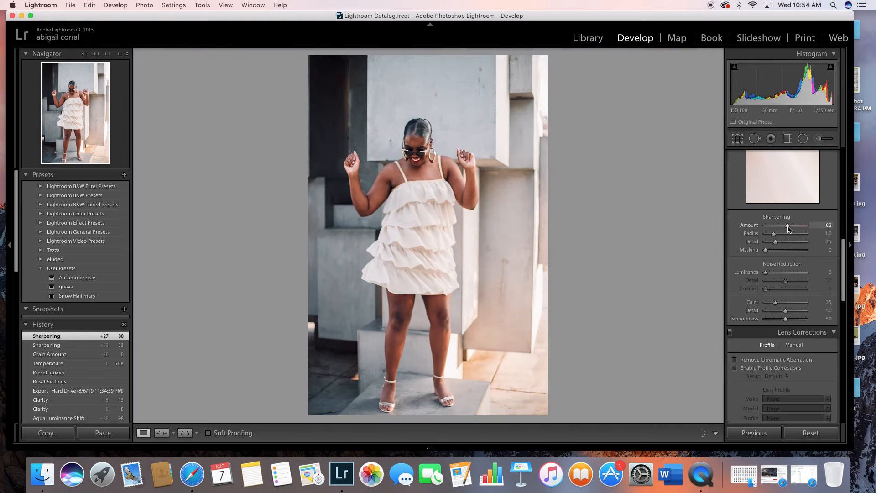
Crop the photo slightly tighter at the original aspect ratio, reposition the woman in the frame, and finish the crop.
{"action": "scroll", "coordinate": [840, 299], "scroll_direction": "up", "scroll_amount": 10}
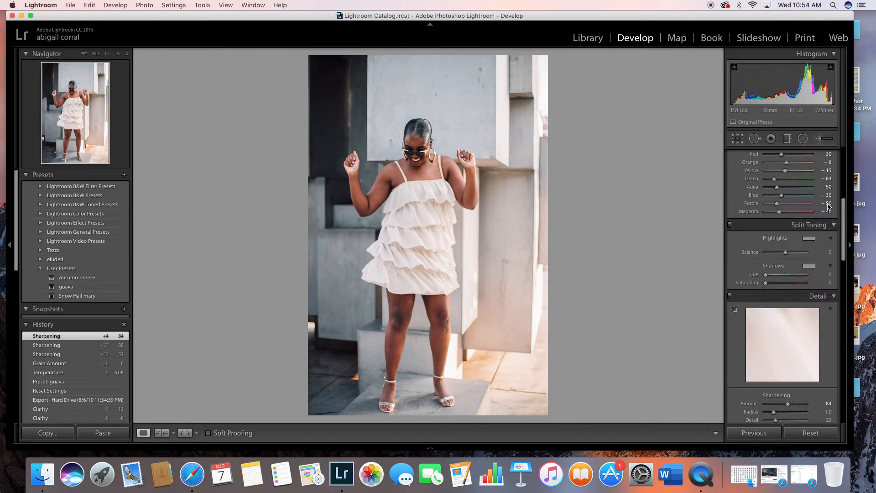
{"action": "left_click", "coordinate": [738, 139]}
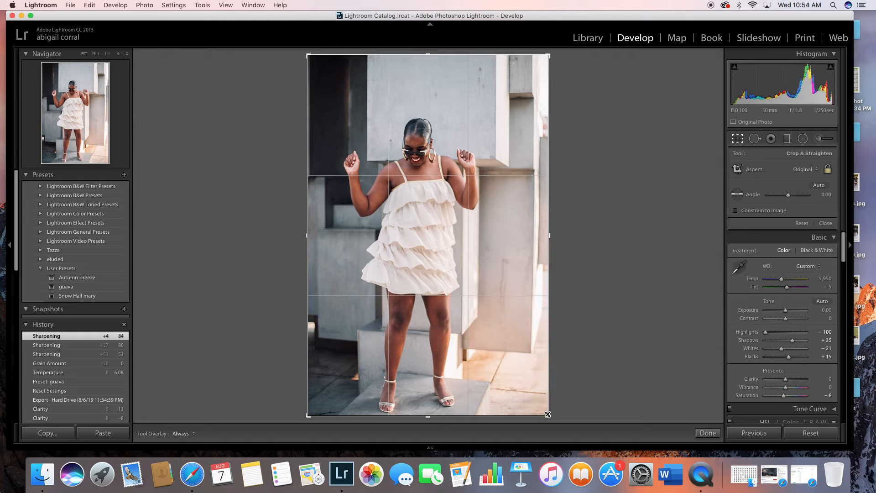
{"action": "left_click_drag", "start_coordinate": [548, 416], "coordinate": [544, 415]}
{"action": "left_click_drag", "start_coordinate": [516, 386], "coordinate": [533, 378]}
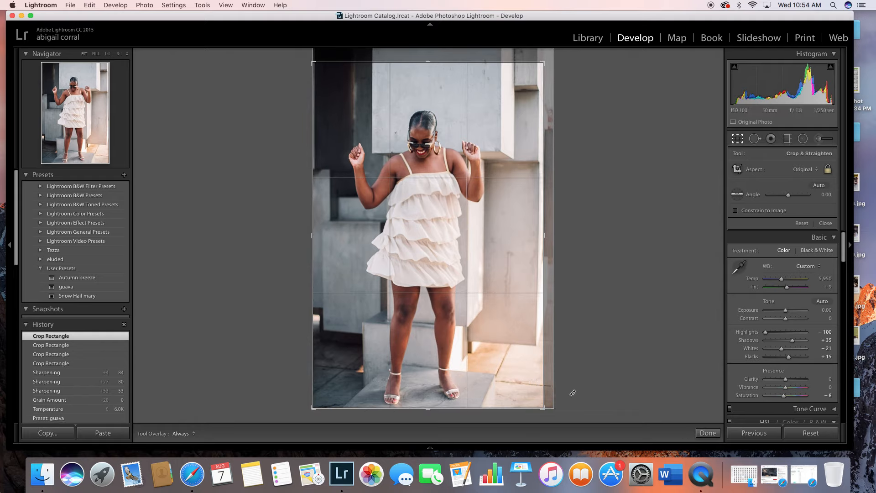
{"action": "left_click_drag", "start_coordinate": [442, 221], "coordinate": [444, 225]}
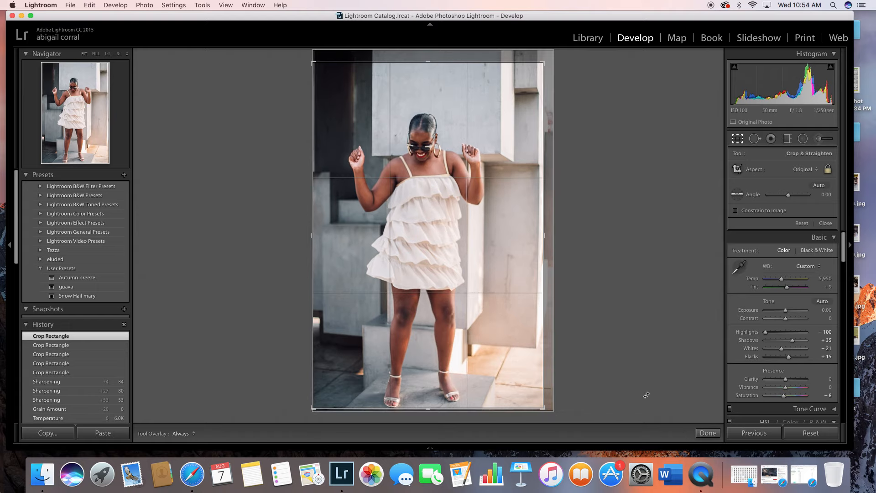
{"action": "left_click", "coordinate": [708, 433]}
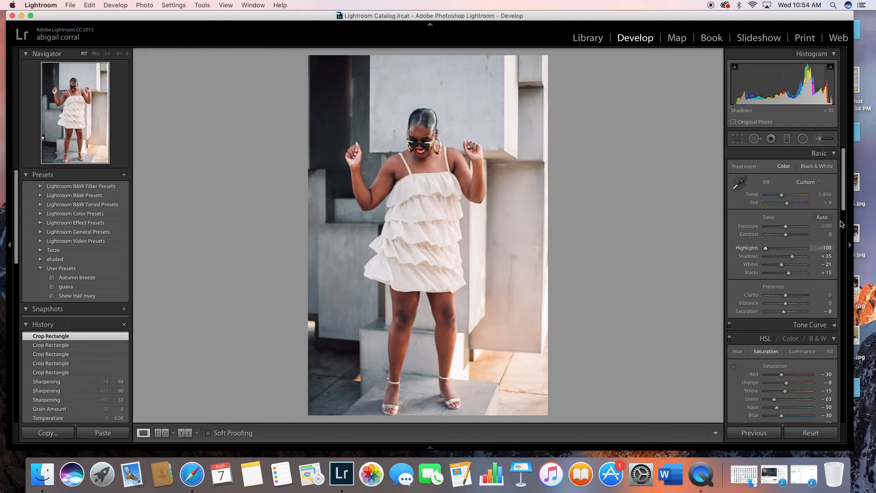
Enable chromatic aberration removal and lens profile corrections for the photo.
{"action": "left_click_drag", "start_coordinate": [844, 209], "coordinate": [853, 326]}
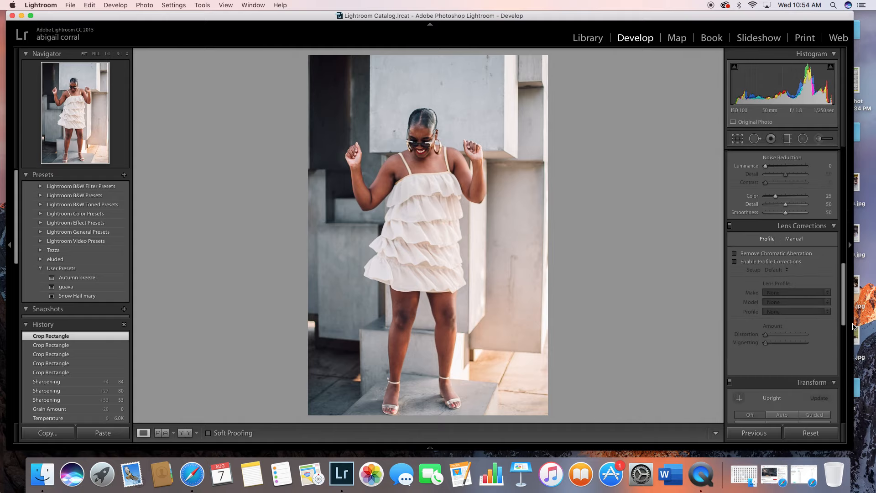
{"action": "left_click", "coordinate": [735, 262]}
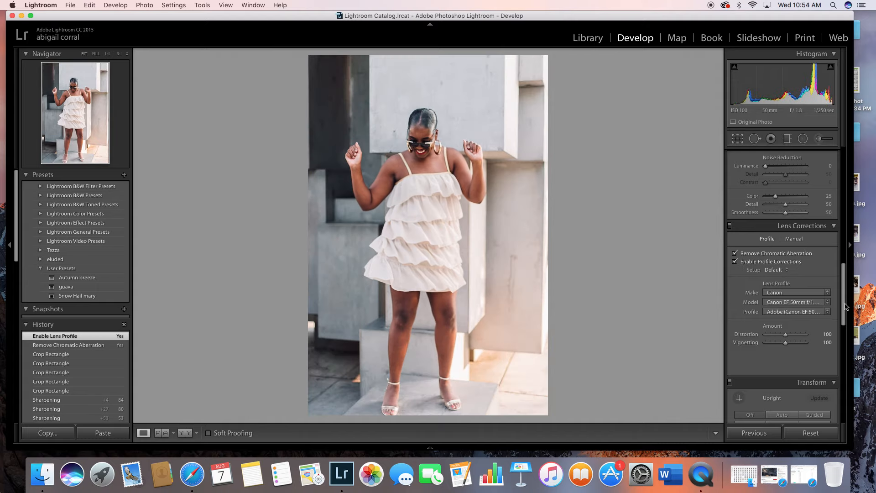
{"action": "left_click_drag", "start_coordinate": [844, 304], "coordinate": [839, 175]}
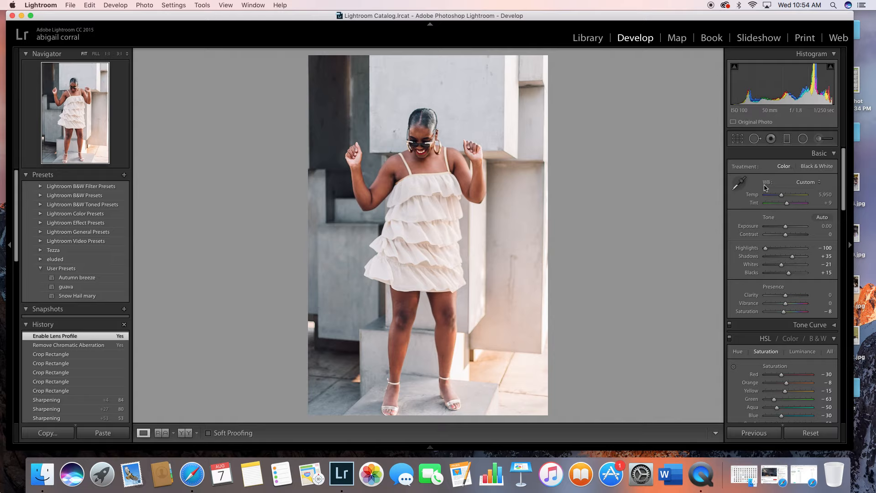
Switch the profile corrections and the chromatic aberration removal off and back on to compare their effect.
{"action": "left_click_drag", "start_coordinate": [844, 176], "coordinate": [858, 358]}
{"action": "left_click_drag", "start_coordinate": [843, 317], "coordinate": [841, 279]}
{"action": "left_click", "coordinate": [735, 238]}
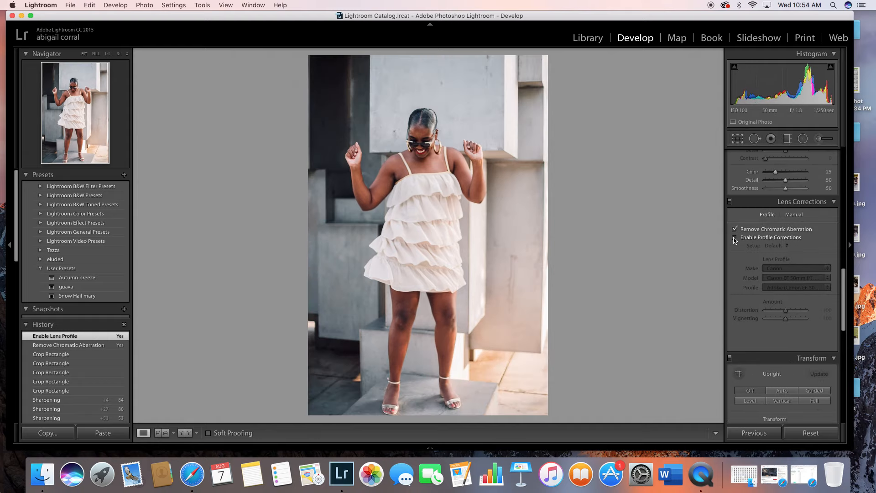
{"action": "left_click", "coordinate": [735, 238]}
{"action": "left_click", "coordinate": [735, 229]}
{"action": "left_click", "coordinate": [735, 229]}
Adjust the basic tone with Shadows at +89, Contrast at +13 and Blacks at -16.
{"action": "left_click_drag", "start_coordinate": [844, 293], "coordinate": [841, 160]}
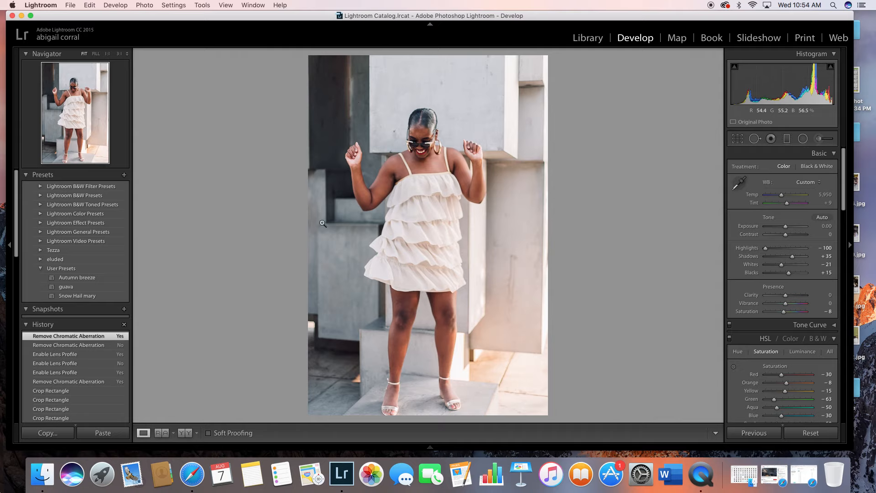
{"action": "left_click_drag", "start_coordinate": [792, 256], "coordinate": [804, 260]}
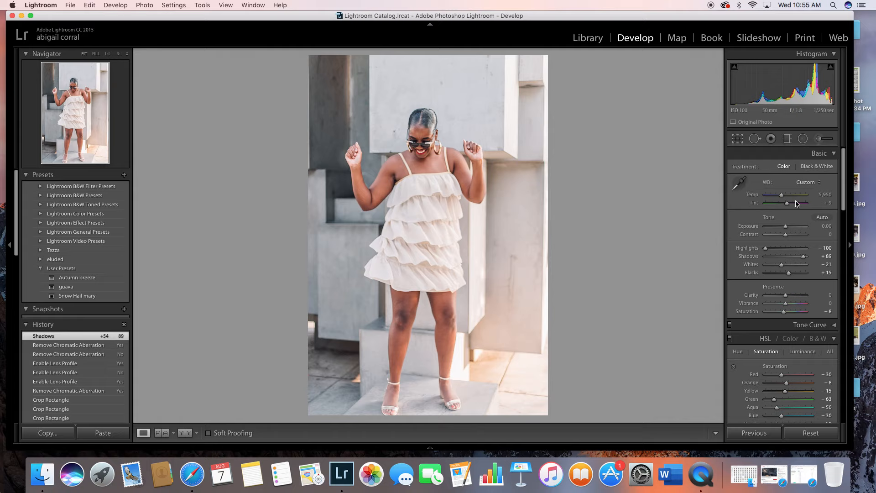
{"action": "left_click_drag", "start_coordinate": [791, 237], "coordinate": [790, 237]}
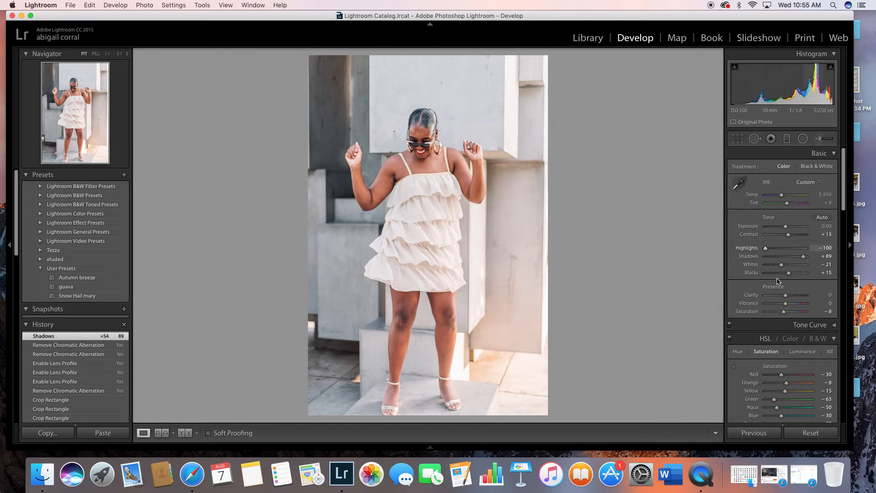
{"action": "left_click_drag", "start_coordinate": [789, 273], "coordinate": [785, 277]}
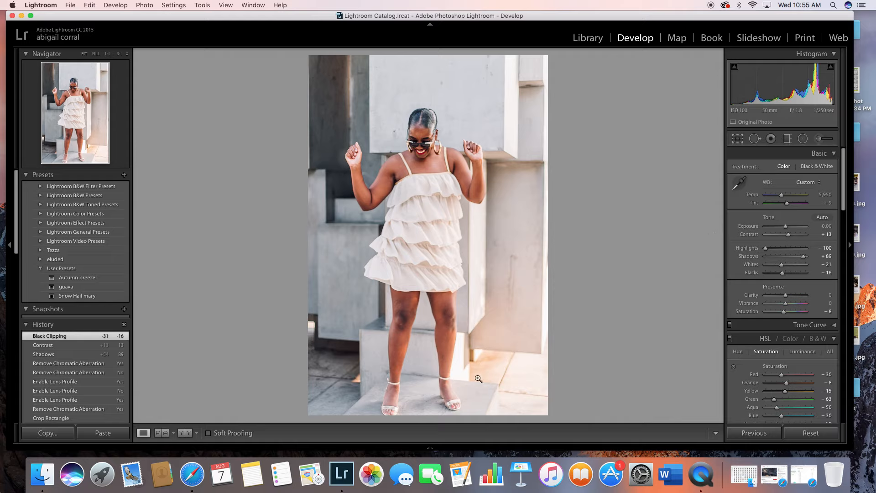
Mute the yellows by setting Yellow saturation to -70 and Yellow luminance to -2.
{"action": "left_click_drag", "start_coordinate": [847, 183], "coordinate": [849, 309]}
{"action": "scroll", "coordinate": [785, 255], "scroll_direction": "up", "scroll_amount": 5}
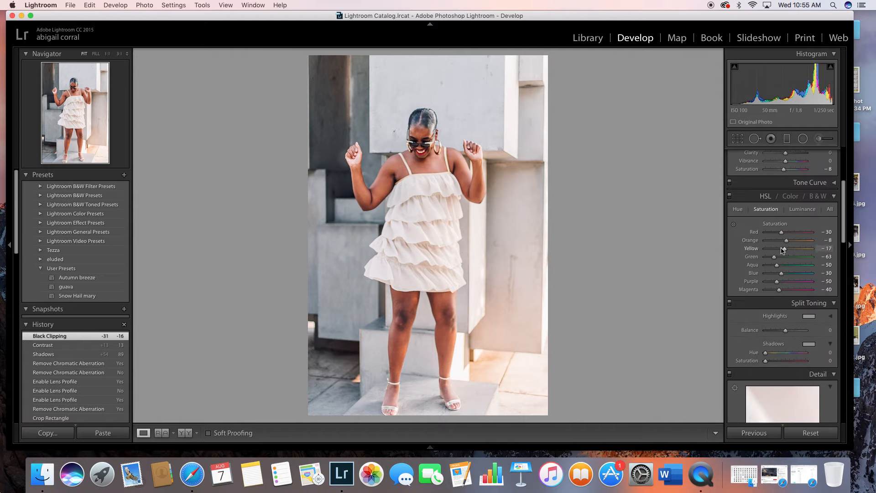
{"action": "left_click_drag", "start_coordinate": [780, 249], "coordinate": [771, 250]}
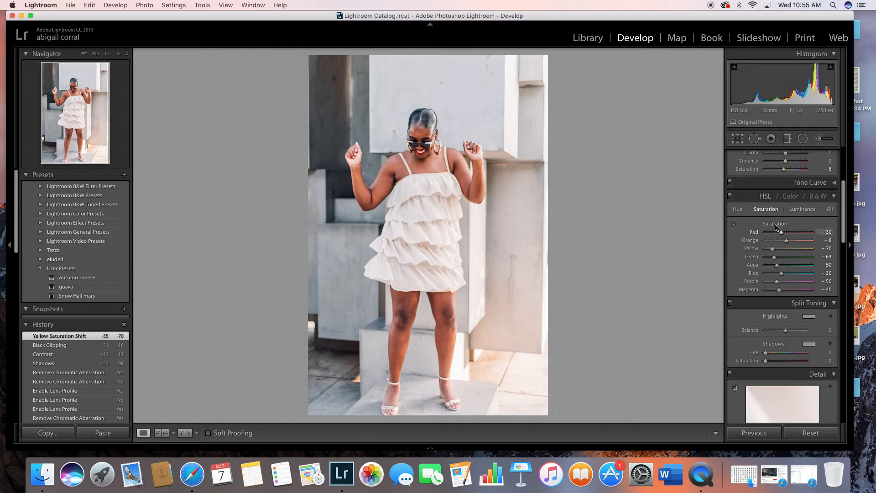
{"action": "left_click", "coordinate": [810, 211]}
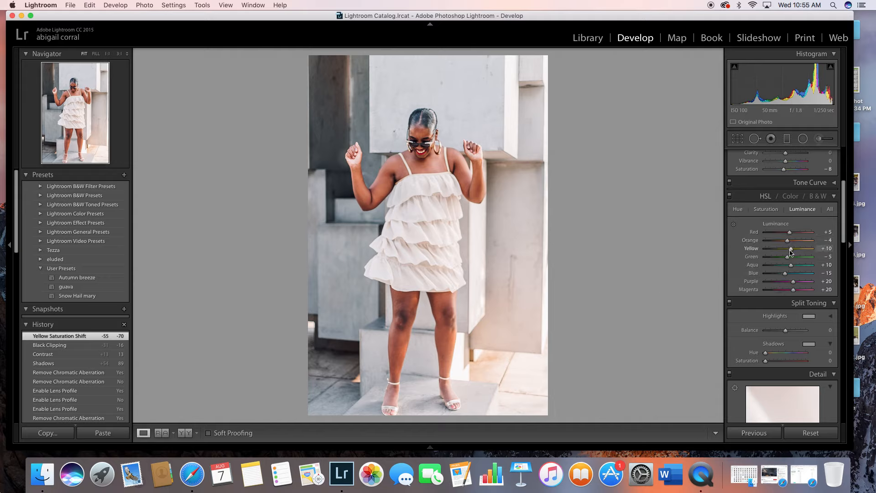
{"action": "mouse_move", "coordinate": [791, 251]}
{"action": "left_mouse_down"}
{"action": "mouse_move", "coordinate": [803, 251]}
{"action": "mouse_move", "coordinate": [788, 251]}
{"action": "left_mouse_up"}
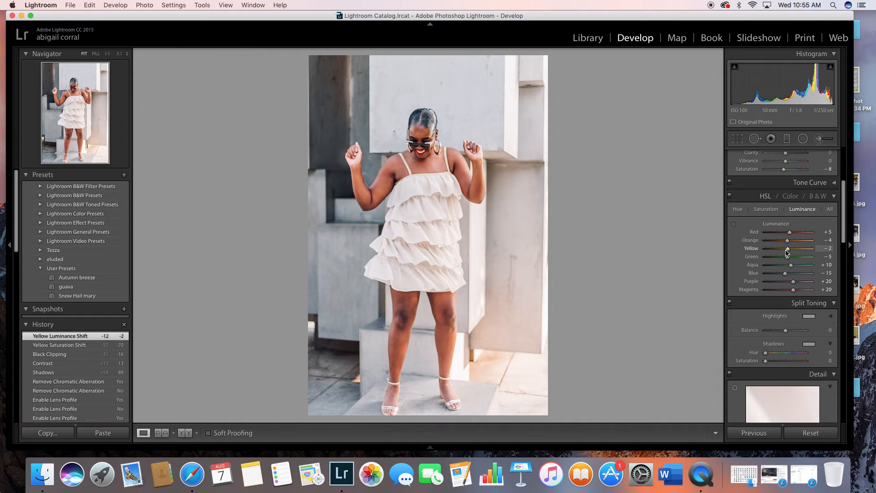
Set the photo's Clarity to +12.
{"action": "left_click_drag", "start_coordinate": [844, 237], "coordinate": [833, 143]}
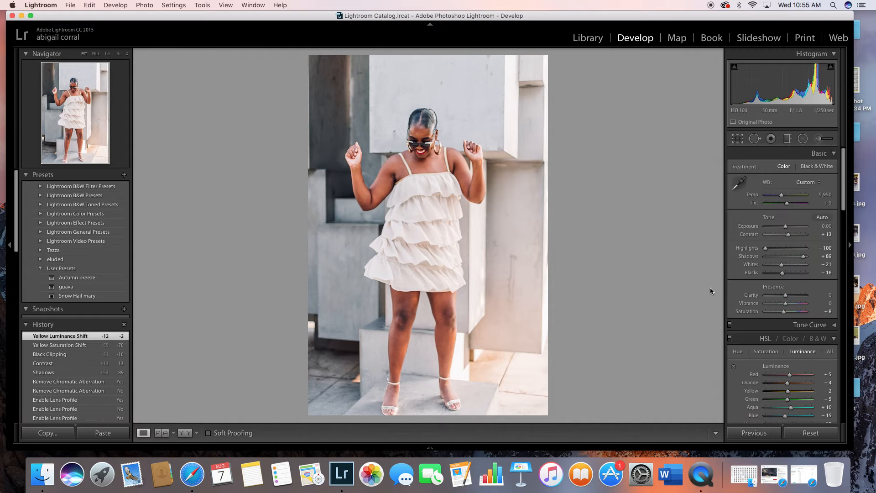
{"action": "left_click", "coordinate": [829, 295]}
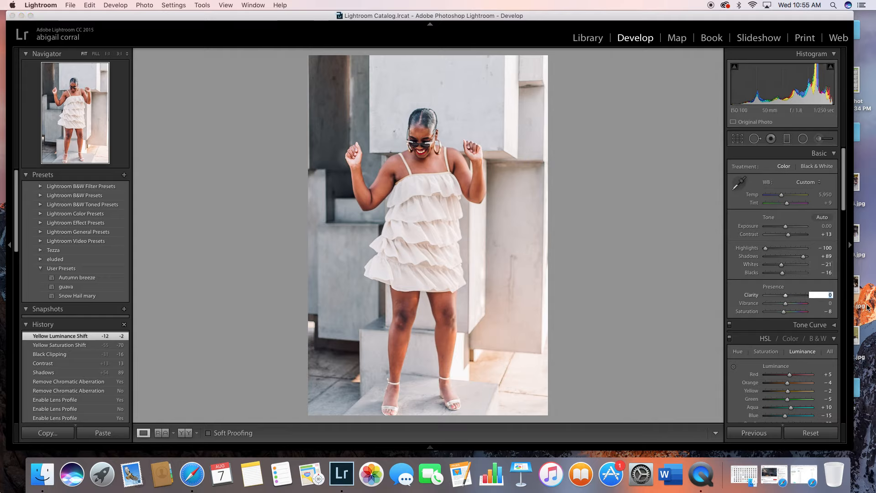
{"action": "key", "text": "Return"}
{"action": "type", "text": "12"}
{"action": "key", "text": "Return"}
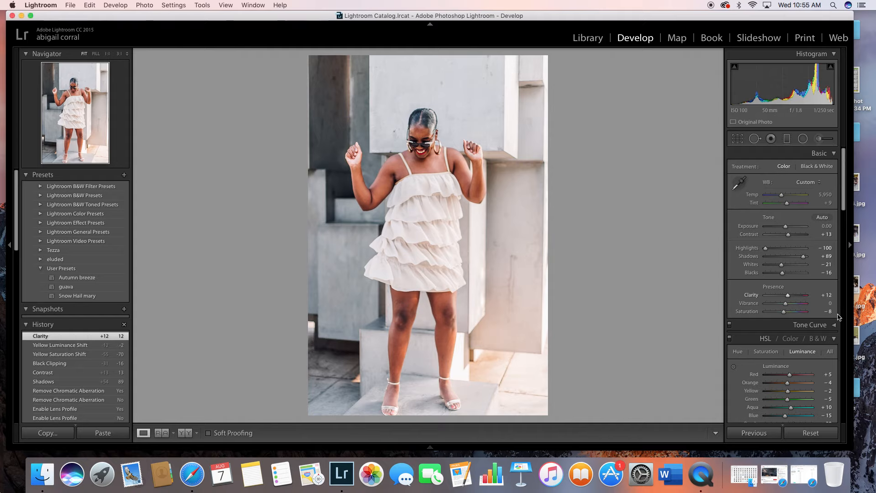
Check the woman's face up close, then set Shadows to +87 and Clarity to +9.
{"action": "left_click_drag", "start_coordinate": [383, 206], "coordinate": [274, 368]}
{"action": "left_click_drag", "start_coordinate": [336, 285], "coordinate": [331, 364]}
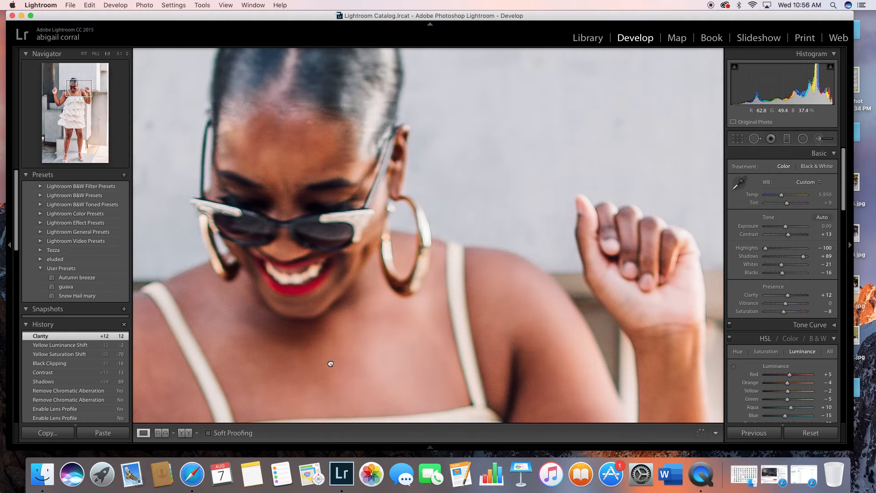
{"action": "left_click", "coordinate": [331, 363]}
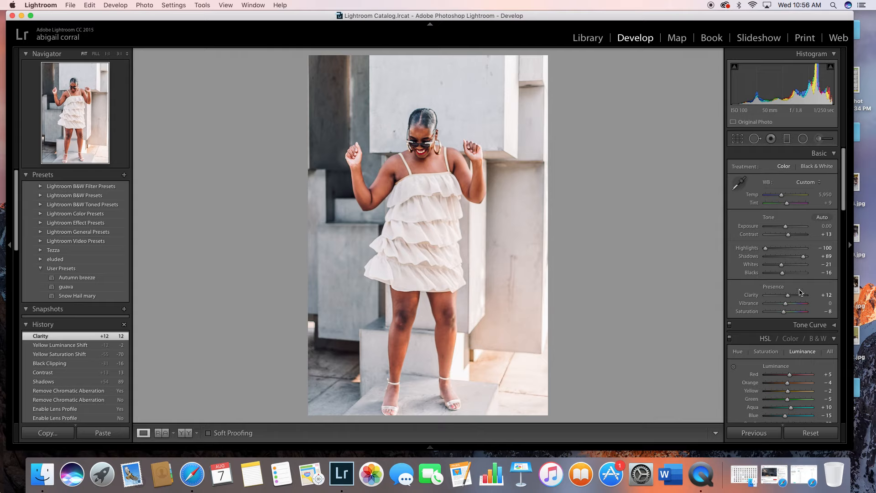
{"action": "left_click_drag", "start_coordinate": [806, 261], "coordinate": [803, 260]}
{"action": "left_click", "coordinate": [832, 296]}
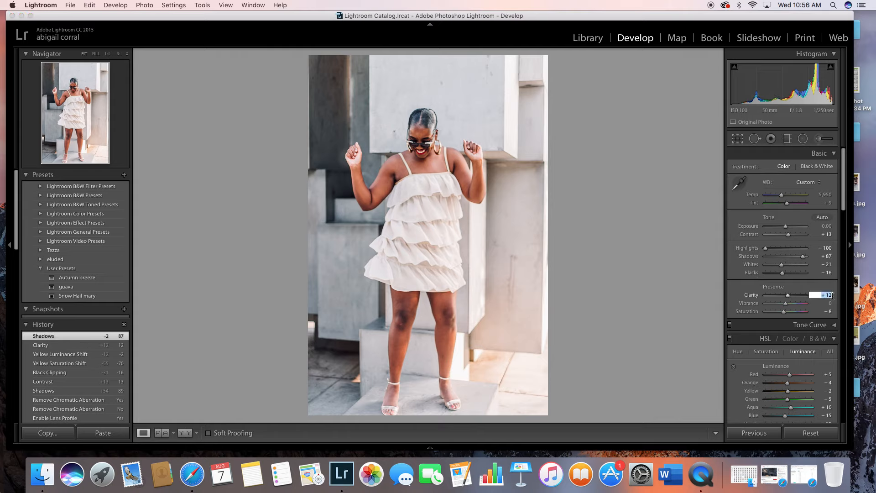
{"action": "key", "text": "Down"}
{"action": "key", "text": "Return"}
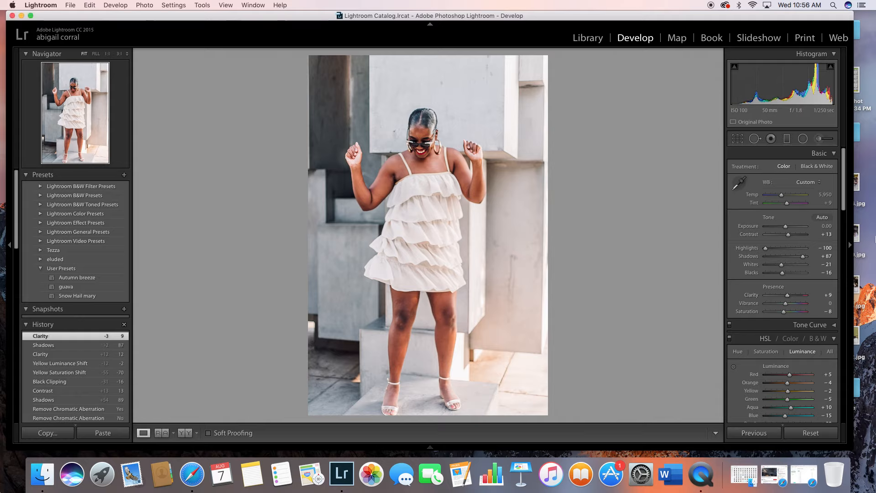
Brighten the skin tones by setting Orange luminance to +9, and display the HSL saturation settings.
{"action": "left_click_drag", "start_coordinate": [843, 175], "coordinate": [851, 195]}
{"action": "left_click_drag", "start_coordinate": [788, 219], "coordinate": [792, 221]}
{"action": "left_click", "coordinate": [766, 187]}
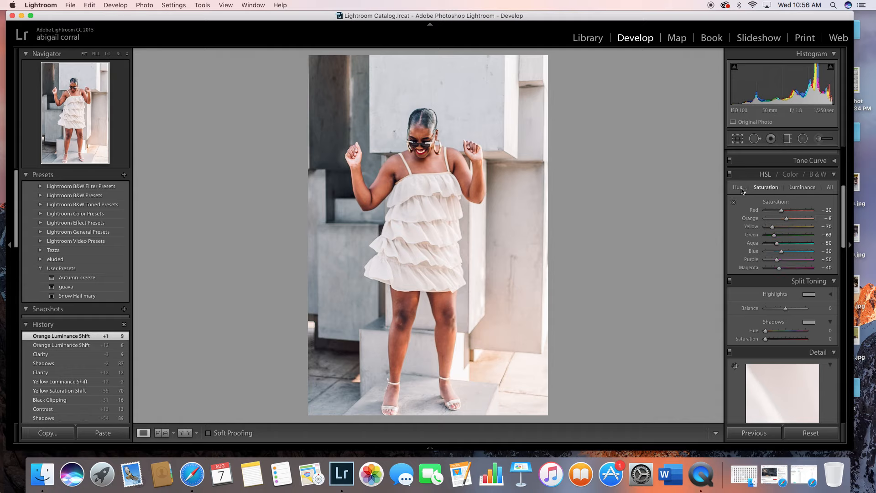
Set the Green hue to -100 and compare the photo's before and after versions side by side.
{"action": "left_click", "coordinate": [739, 187]}
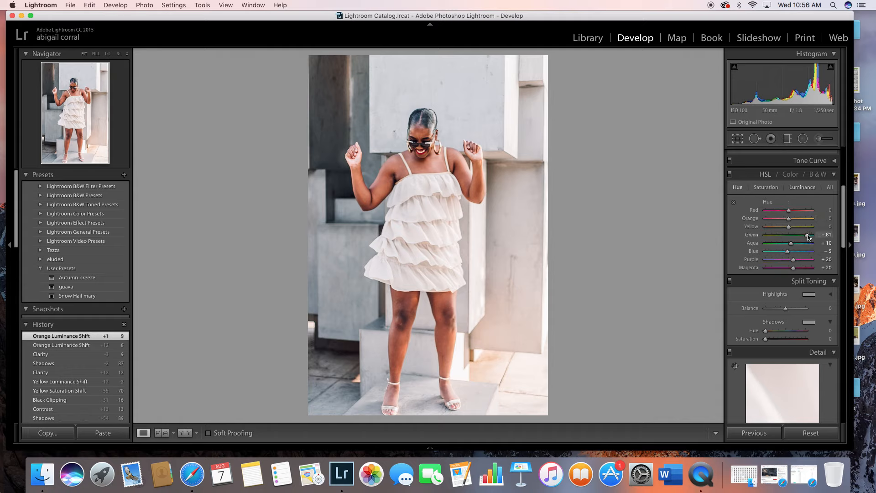
{"action": "left_click_drag", "start_coordinate": [775, 238], "coordinate": [753, 237]}
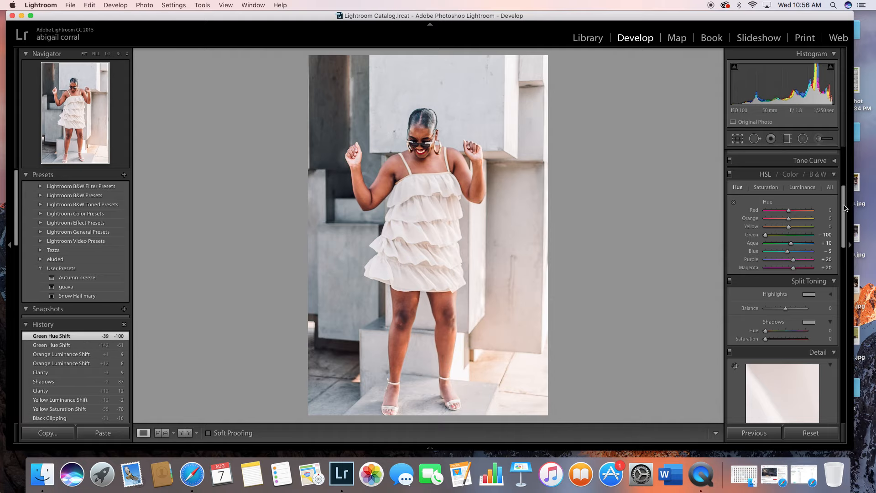
{"action": "left_click_drag", "start_coordinate": [844, 208], "coordinate": [844, 182]}
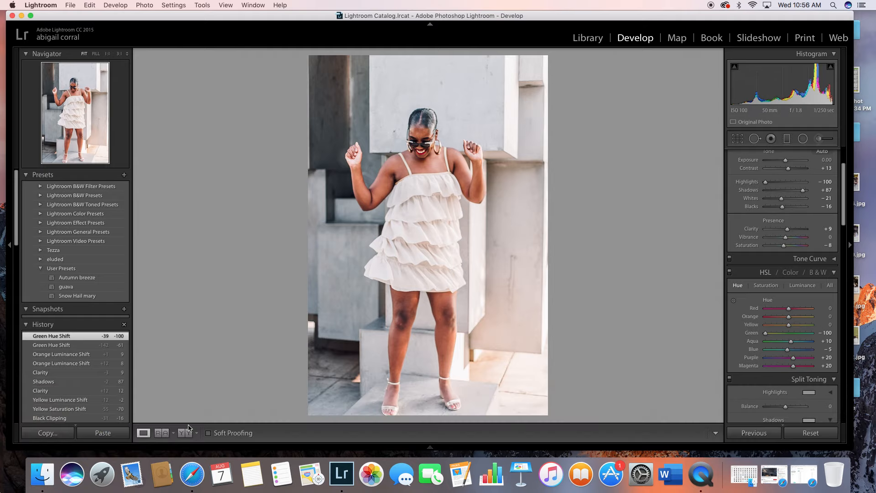
{"action": "left_click", "coordinate": [184, 433]}
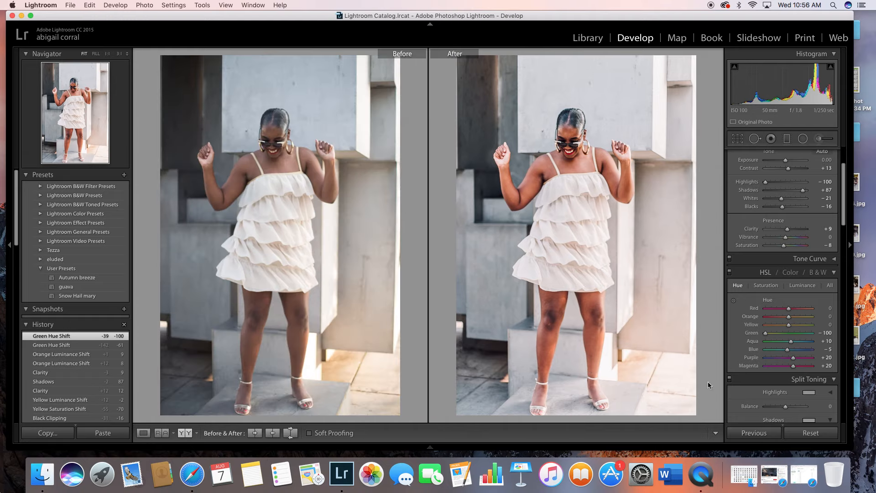
Open the photo of the woman on the bench in single-image view and apply the guava preset.
{"action": "mouse_move", "coordinate": [439, 447]}
{"action": "left_click", "coordinate": [72, 421]}
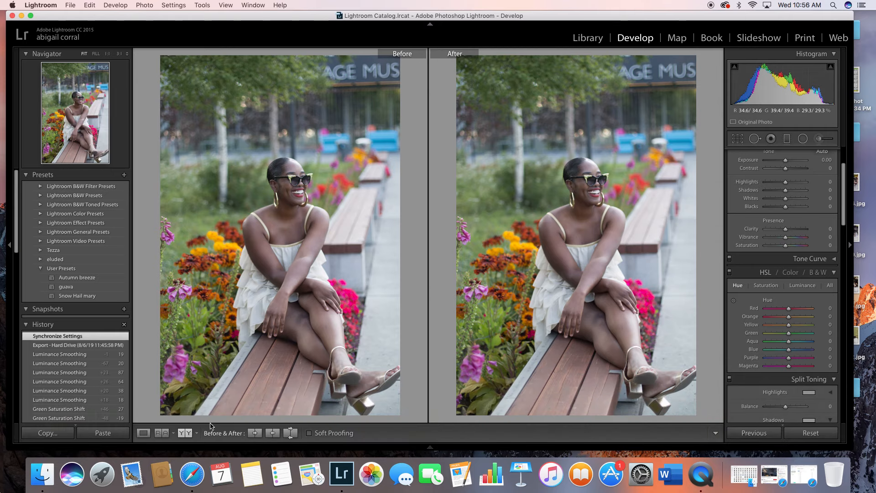
{"action": "left_click", "coordinate": [186, 434]}
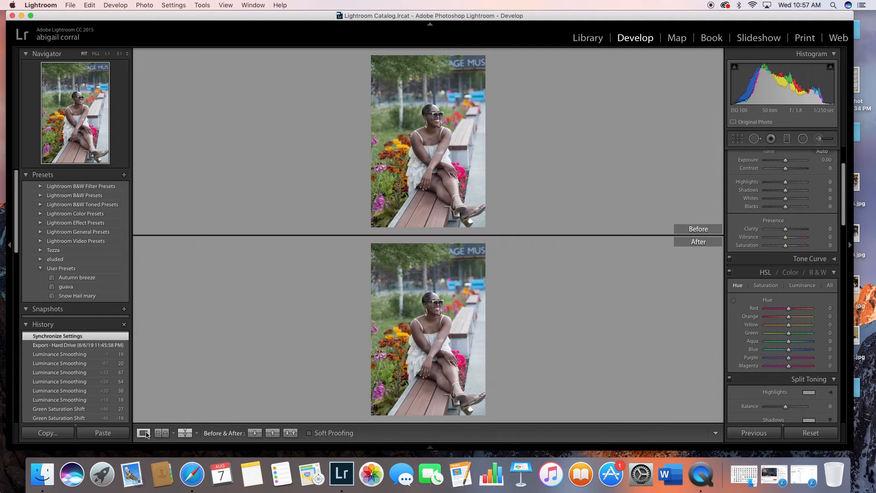
{"action": "left_click", "coordinate": [144, 434]}
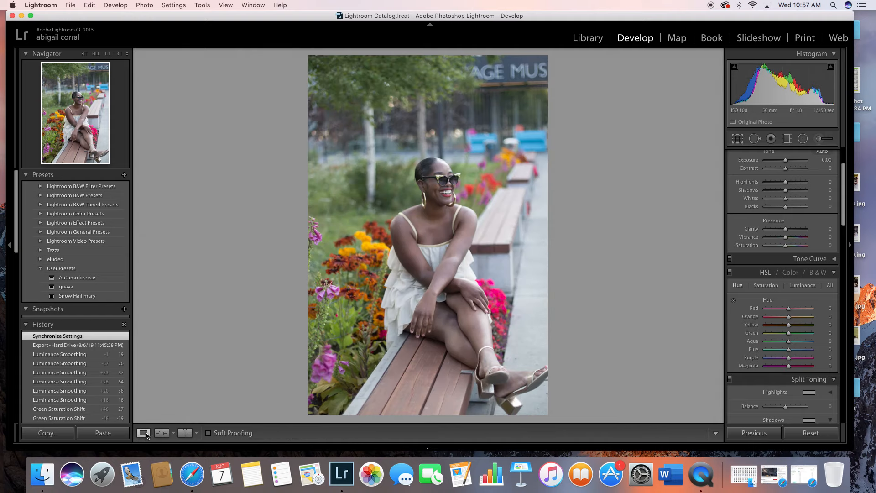
{"action": "left_click", "coordinate": [79, 288]}
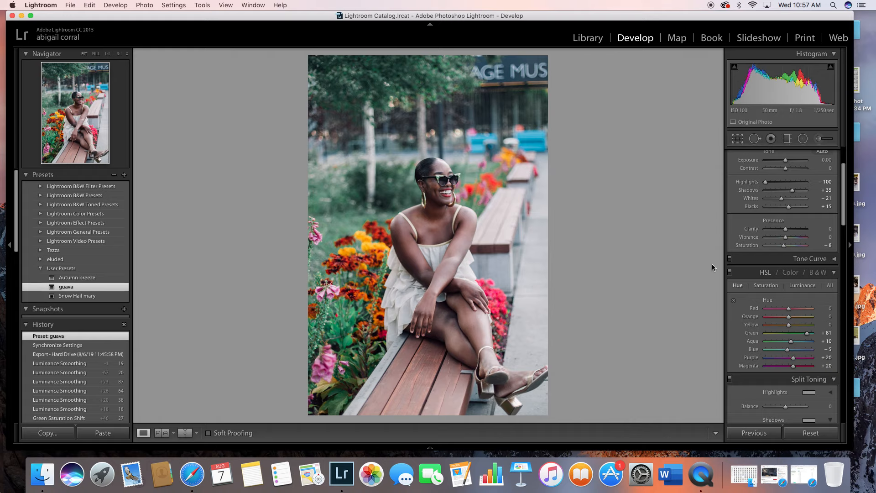
Adjust the bench photo's foliage by setting Green hue to -84 and Green saturation to +36.
{"action": "left_click_drag", "start_coordinate": [775, 337], "coordinate": [771, 336]}
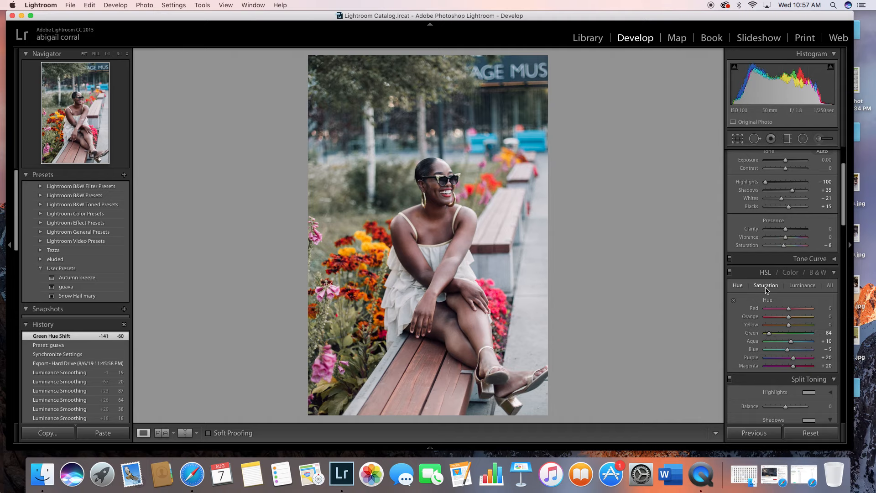
{"action": "left_click", "coordinate": [772, 287]}
{"action": "left_click_drag", "start_coordinate": [775, 335], "coordinate": [800, 336]}
{"action": "left_click", "coordinate": [800, 337]}
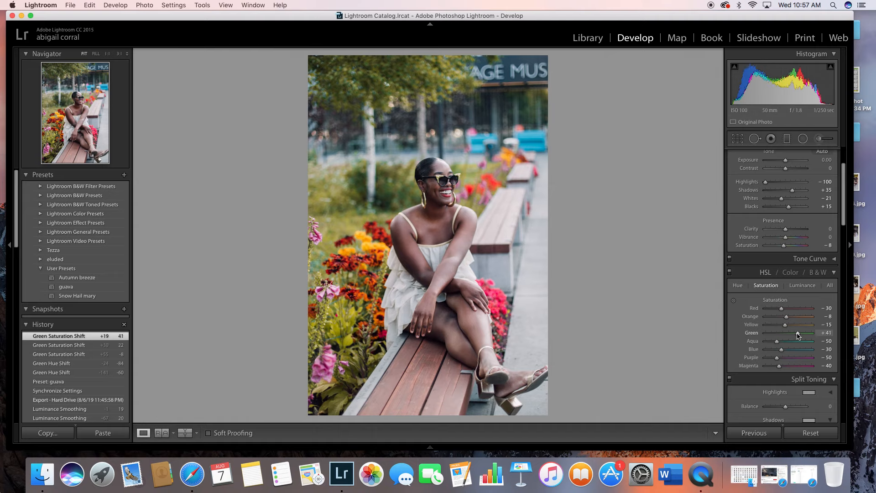
{"action": "left_click_drag", "start_coordinate": [802, 334], "coordinate": [798, 334]}
Brighten and warm the bench photo with Exposure +0.40, Temp 6,433, Contrast +30 and Whites +19.
{"action": "scroll", "coordinate": [834, 158], "scroll_direction": "up", "scroll_amount": 5}
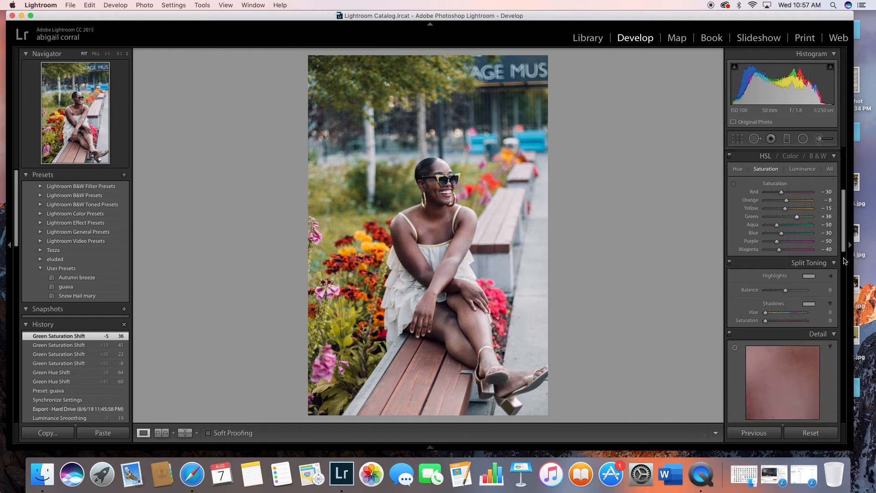
{"action": "left_click_drag", "start_coordinate": [787, 229], "coordinate": [785, 197]}
{"action": "scroll", "coordinate": [792, 213], "scroll_direction": "down", "scroll_amount": 2}
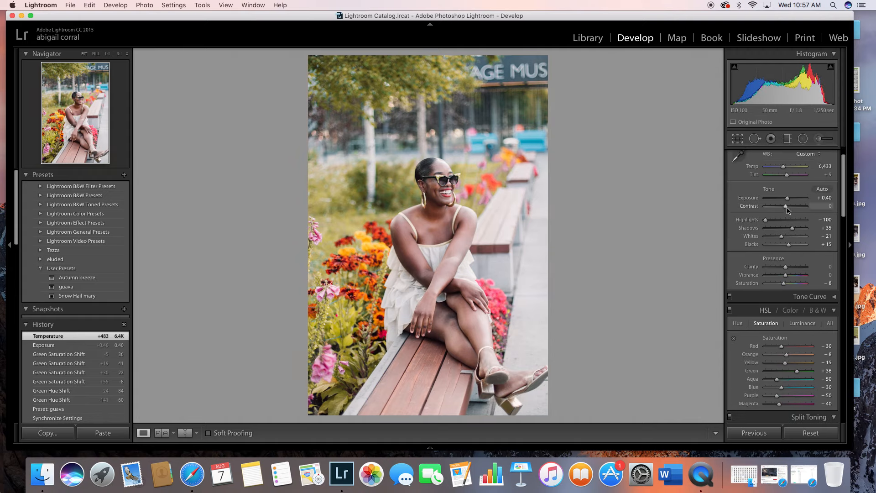
{"action": "left_click", "coordinate": [793, 210]}
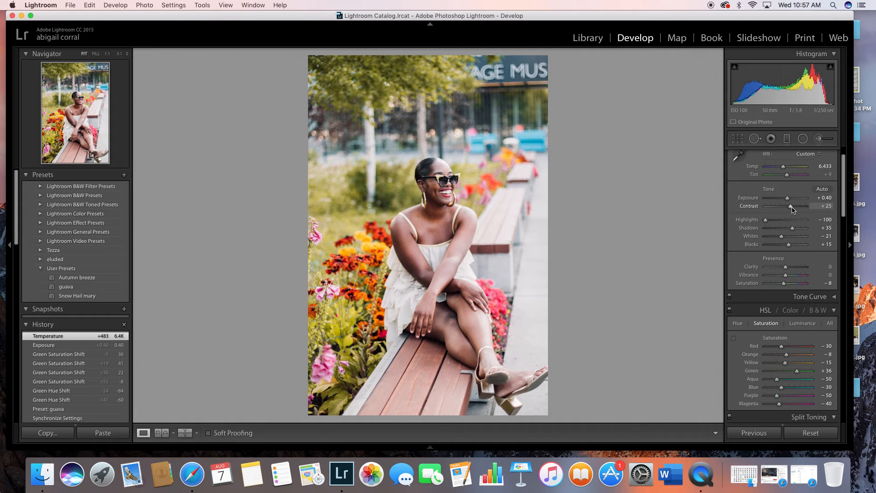
{"action": "left_click_drag", "start_coordinate": [793, 210], "coordinate": [789, 239]}
{"action": "left_click", "coordinate": [790, 238]}
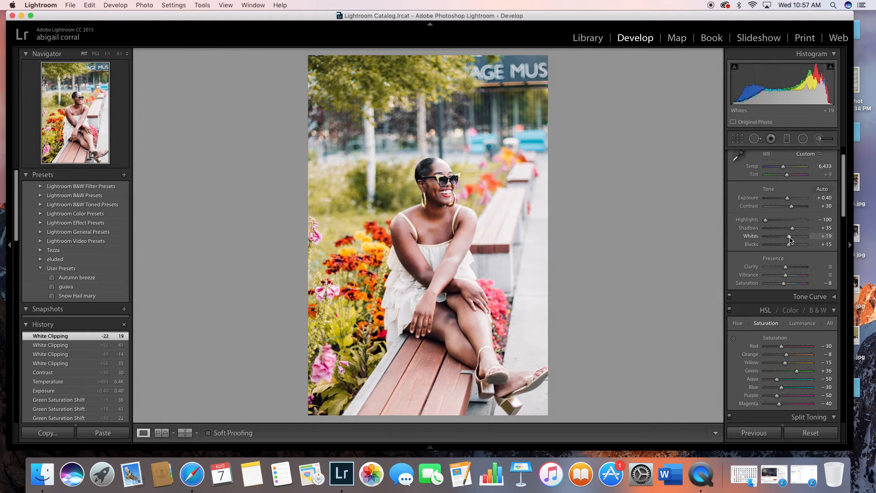
Set the HSL saturation to -58 for Yellow, -21 for Orange and -16 for Purple.
{"action": "left_click_drag", "start_coordinate": [844, 168], "coordinate": [850, 201]}
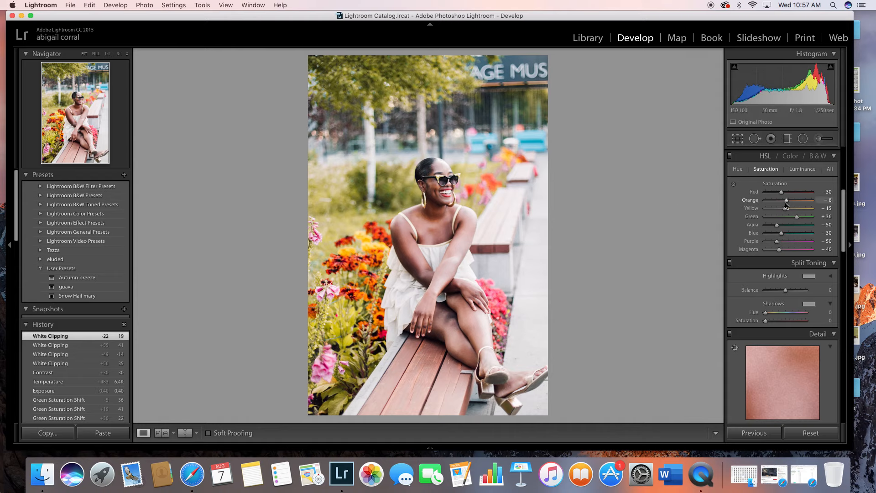
{"action": "left_click_drag", "start_coordinate": [786, 211], "coordinate": [748, 214]}
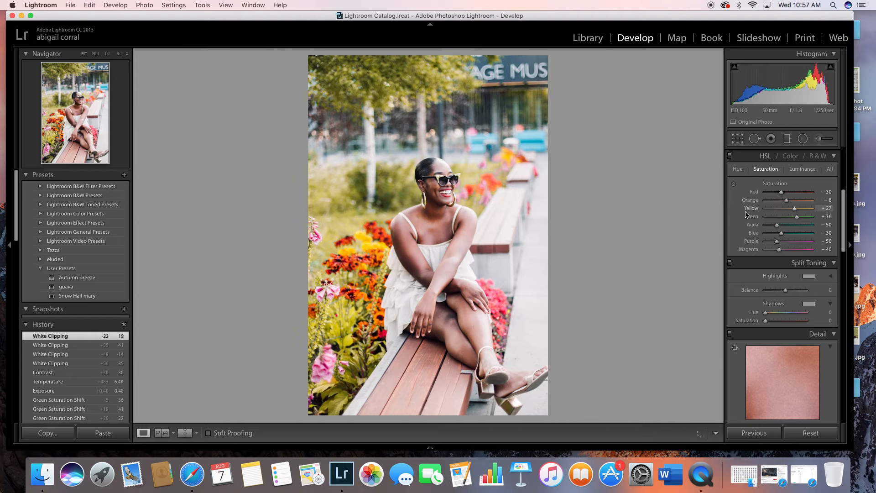
{"action": "left_click_drag", "start_coordinate": [767, 211], "coordinate": [787, 205]}
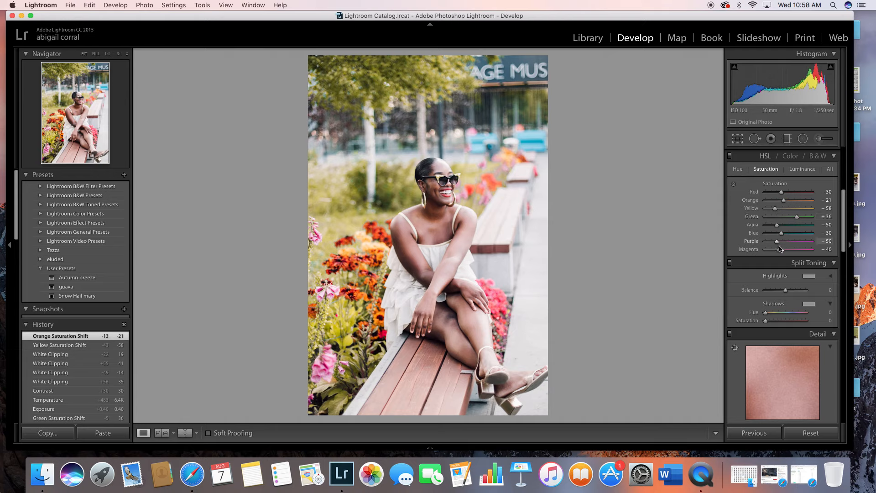
{"action": "mouse_move", "coordinate": [778, 241]}
{"action": "left_mouse_down"}
{"action": "mouse_move", "coordinate": [815, 241]}
{"action": "mouse_move", "coordinate": [771, 245]}
{"action": "mouse_move", "coordinate": [793, 244]}
{"action": "mouse_move", "coordinate": [785, 243]}
{"action": "left_mouse_up"}
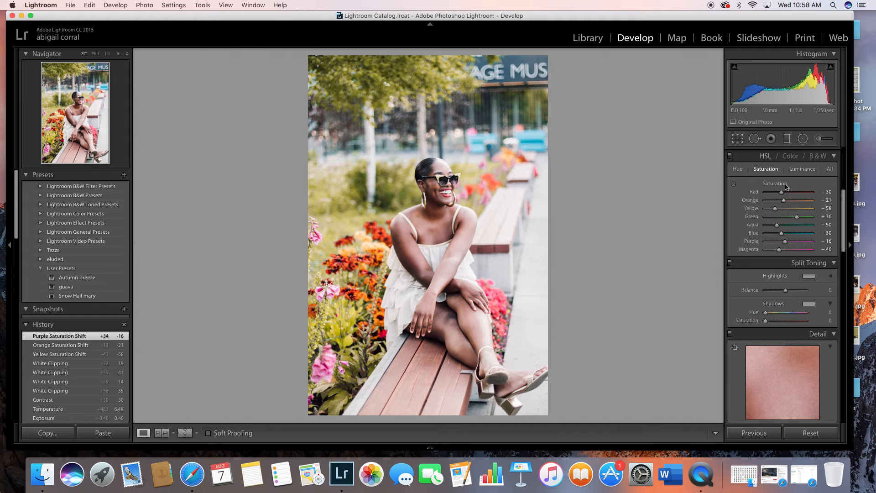
Set Exposure to +0.35, Contrast to +44, Blacks to -5 and Clarity to +12.
{"action": "left_click_drag", "start_coordinate": [842, 208], "coordinate": [836, 161]}
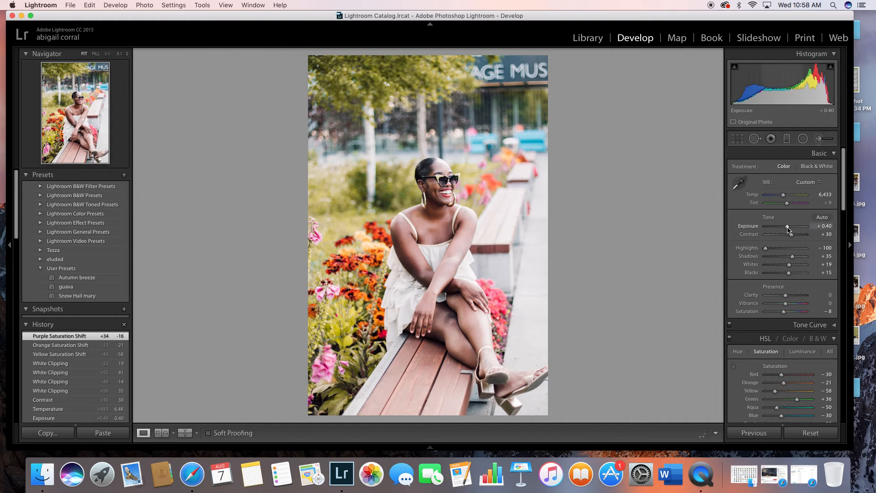
{"action": "left_click_drag", "start_coordinate": [792, 234], "coordinate": [795, 236]}
{"action": "left_click_drag", "start_coordinate": [789, 273], "coordinate": [785, 276]}
{"action": "left_click", "coordinate": [829, 295]}
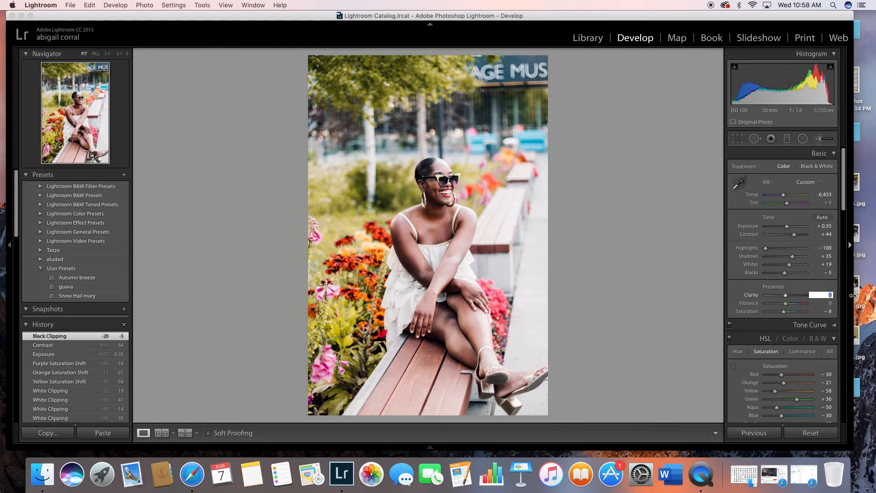
{"action": "key", "text": "Return"}
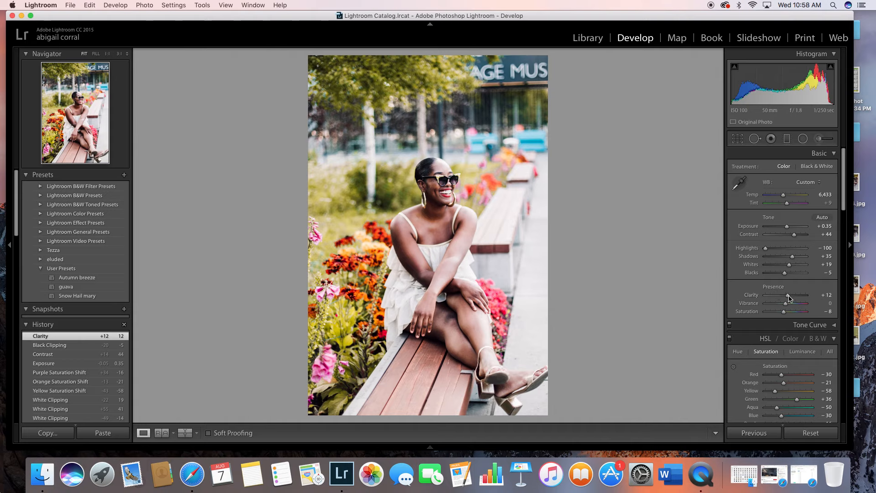
Remove chromatic aberration and enable the lens profile corrections for the bench photo.
{"action": "left_click_drag", "start_coordinate": [844, 182], "coordinate": [841, 233]}
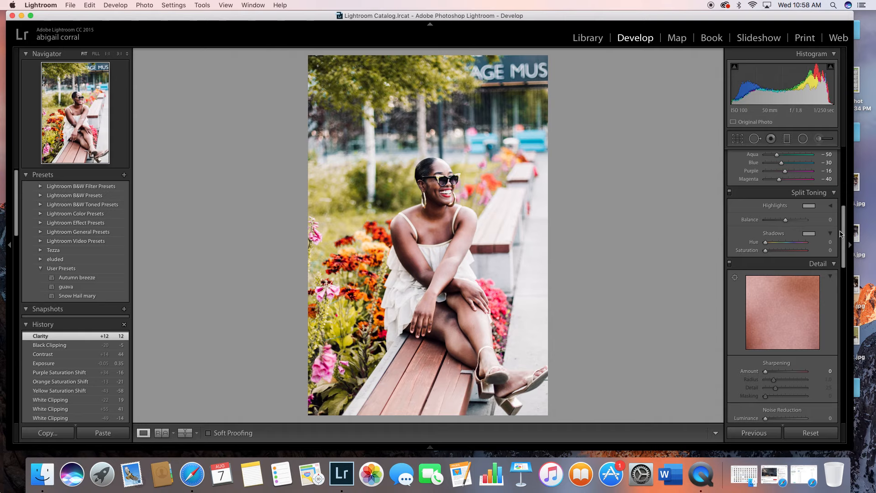
{"action": "left_click_drag", "start_coordinate": [841, 233], "coordinate": [830, 281]}
{"action": "left_click", "coordinate": [736, 288]}
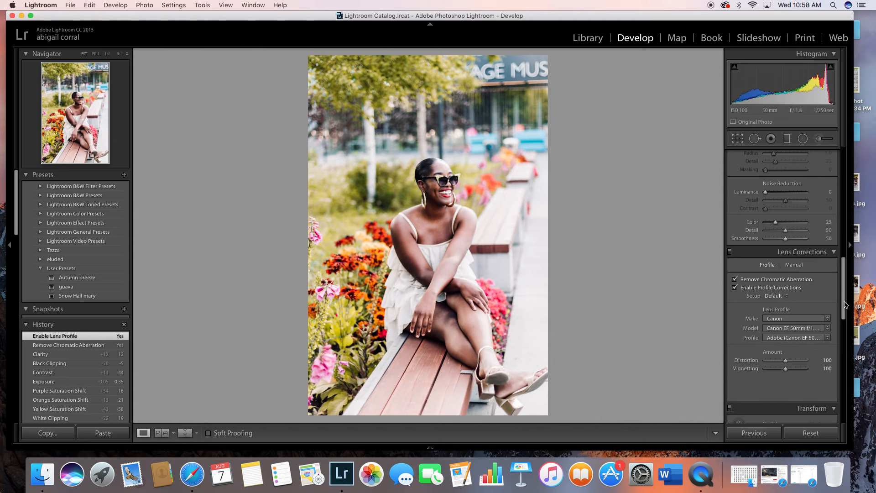
Raise the bench photo's Exposure to +0.45.
{"action": "left_click_drag", "start_coordinate": [845, 305], "coordinate": [845, 161]}
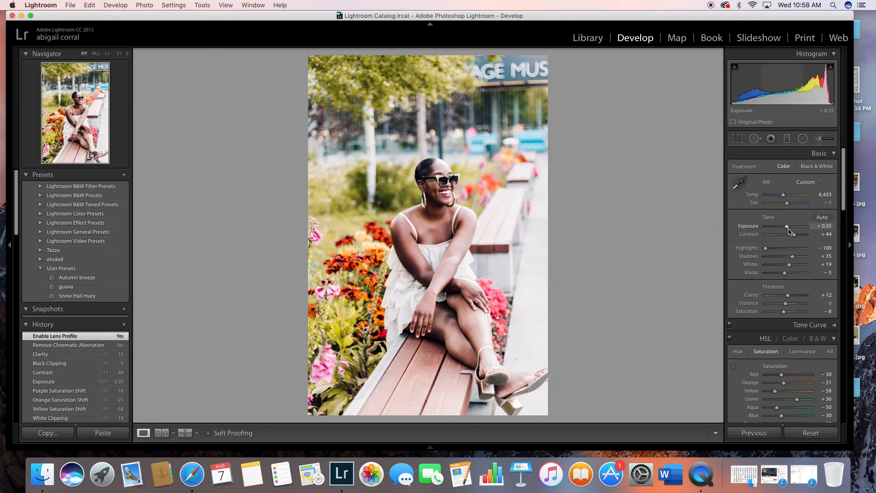
{"action": "left_click_drag", "start_coordinate": [788, 228], "coordinate": [789, 228]}
{"action": "left_click_drag", "start_coordinate": [789, 228], "coordinate": [790, 229]}
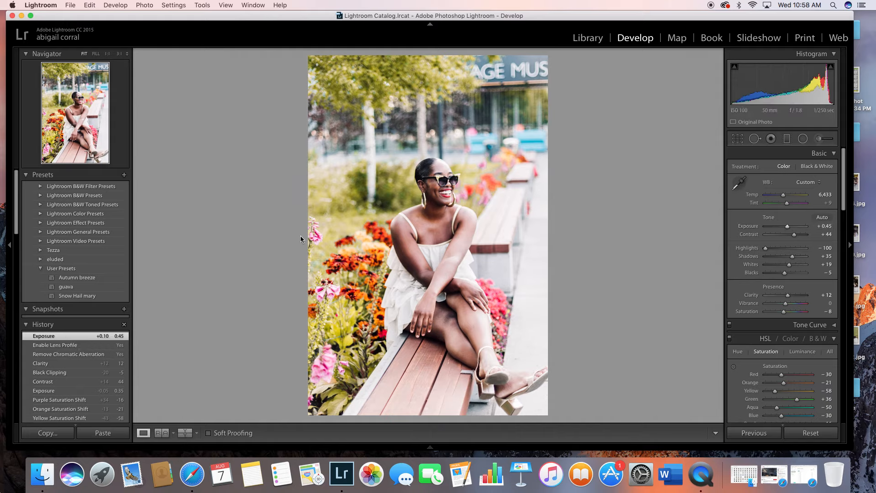
Inspect the flowers beside the bench up close and set the Grain amount to 0.
{"action": "left_click", "coordinate": [335, 226]}
{"action": "left_click_drag", "start_coordinate": [361, 293], "coordinate": [329, 192]}
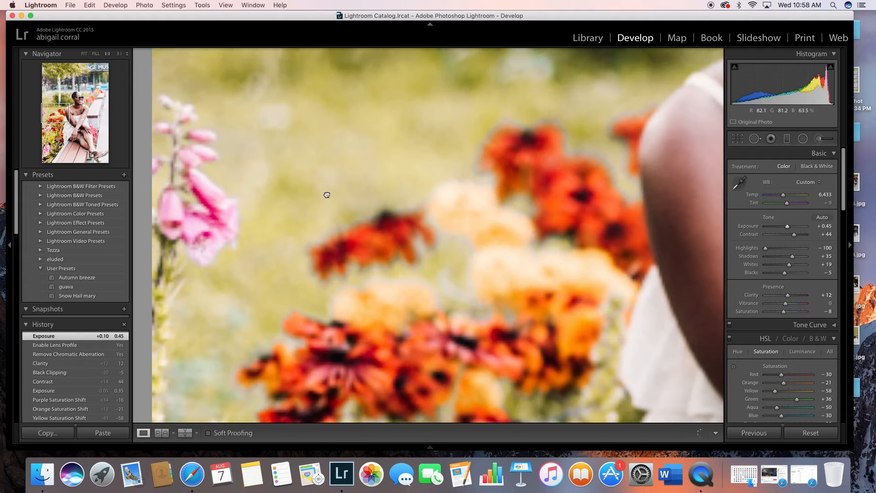
{"action": "left_click_drag", "start_coordinate": [366, 258], "coordinate": [379, 157]}
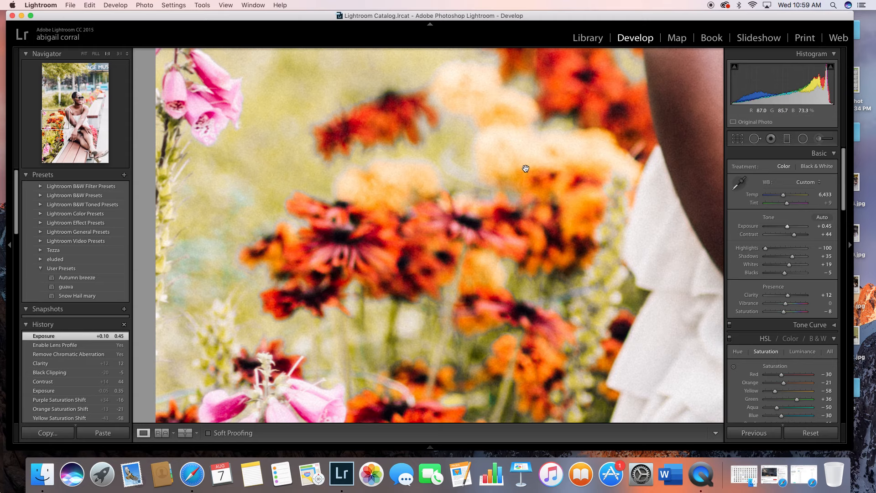
{"action": "left_click_drag", "start_coordinate": [844, 185], "coordinate": [833, 414]}
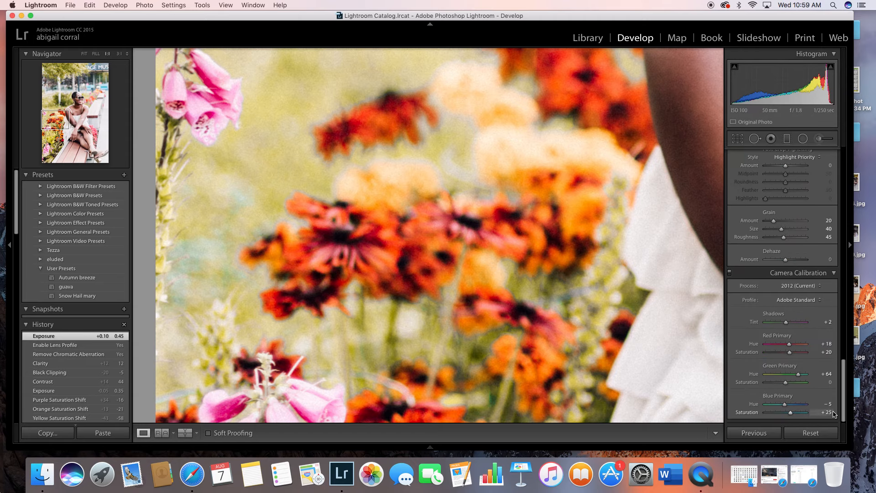
{"action": "left_click_drag", "start_coordinate": [775, 222], "coordinate": [756, 225]}
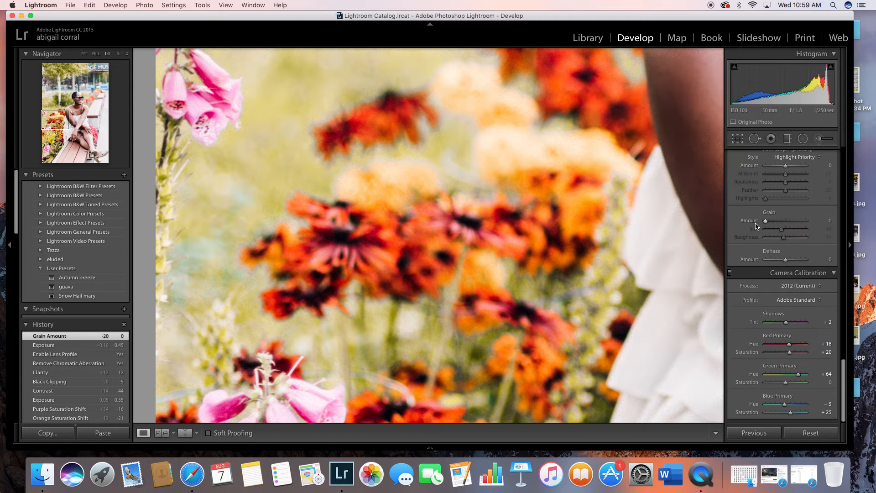
{"action": "left_click", "coordinate": [493, 208]}
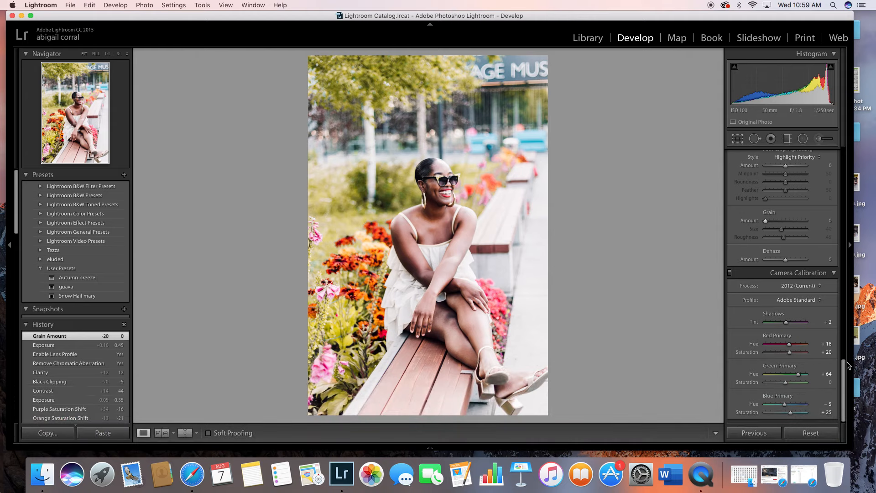
Darken the foliage by setting the Green luminance to about -47.
{"action": "left_click_drag", "start_coordinate": [845, 384], "coordinate": [835, 202]}
{"action": "left_click", "coordinate": [800, 214]}
{"action": "left_click_drag", "start_coordinate": [788, 261], "coordinate": [780, 265]}
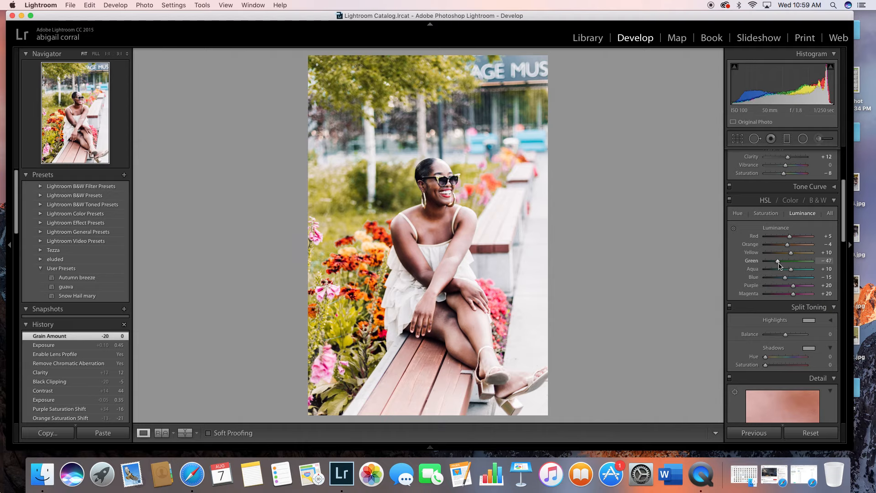
{"action": "left_click_drag", "start_coordinate": [780, 266], "coordinate": [781, 266]}
View the edited bench photo in the Library, enlarged and in Compare view, and return to the thumbnail grid.
{"action": "left_click", "coordinate": [588, 38]}
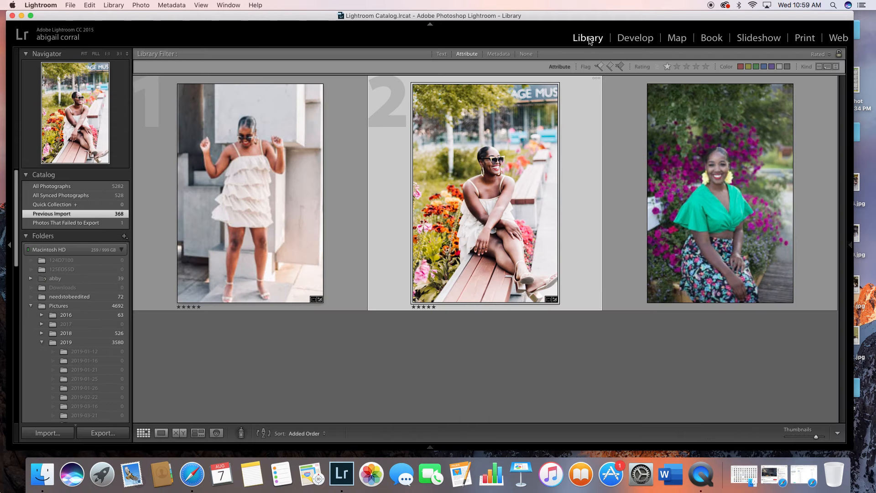
{"action": "double_click", "coordinate": [471, 197]}
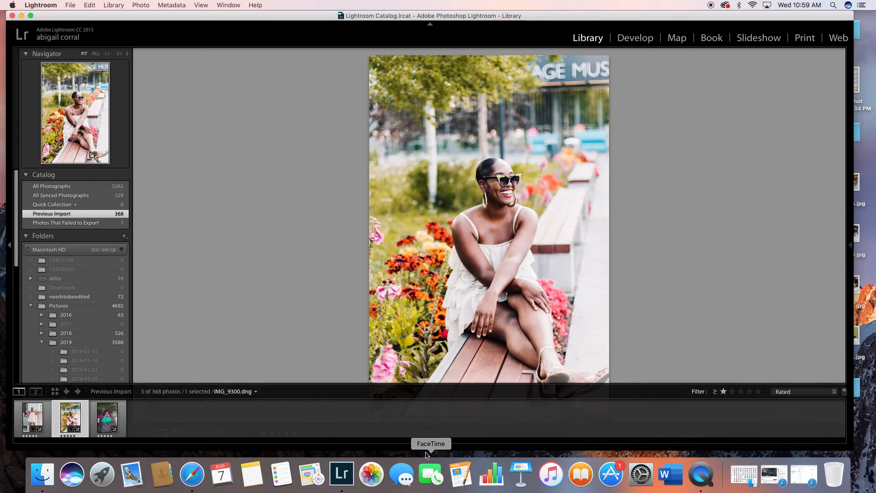
{"action": "left_click", "coordinate": [179, 433]}
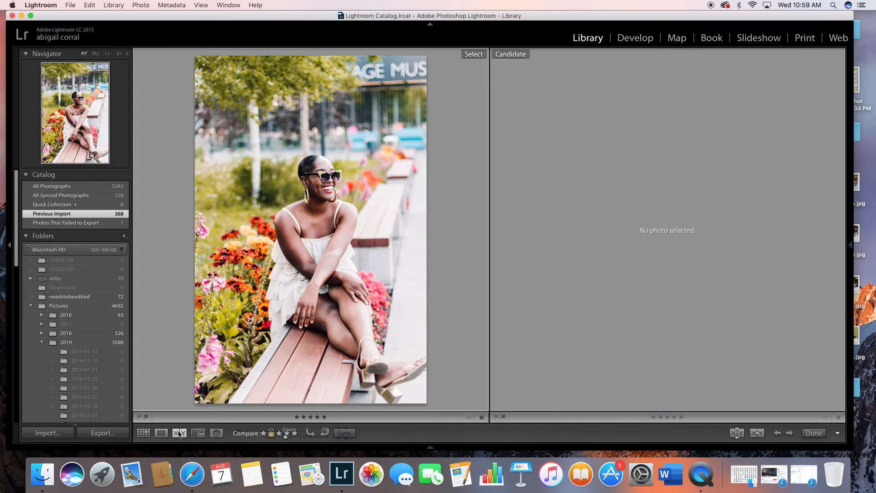
{"action": "left_click", "coordinate": [179, 433]}
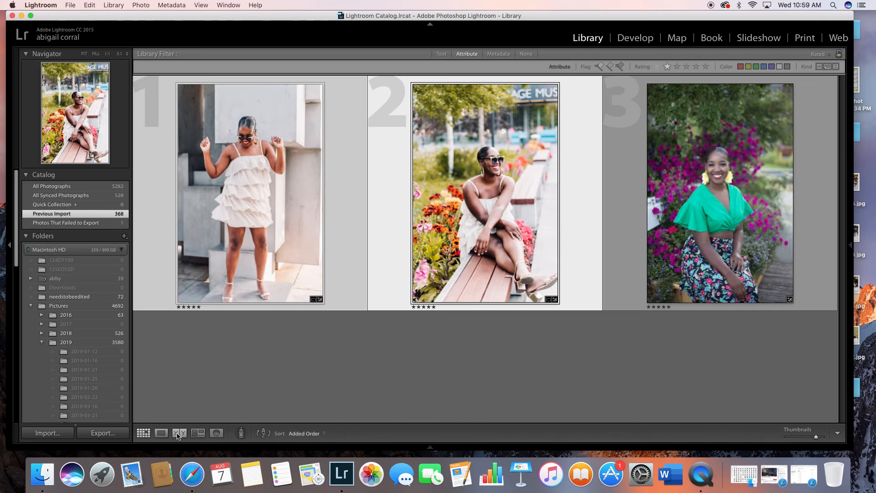
Compare the bench photo's before and after versions side by side in Develop, using the left/right layout.
{"action": "left_click", "coordinate": [177, 434]}
{"action": "key", "text": "d"}
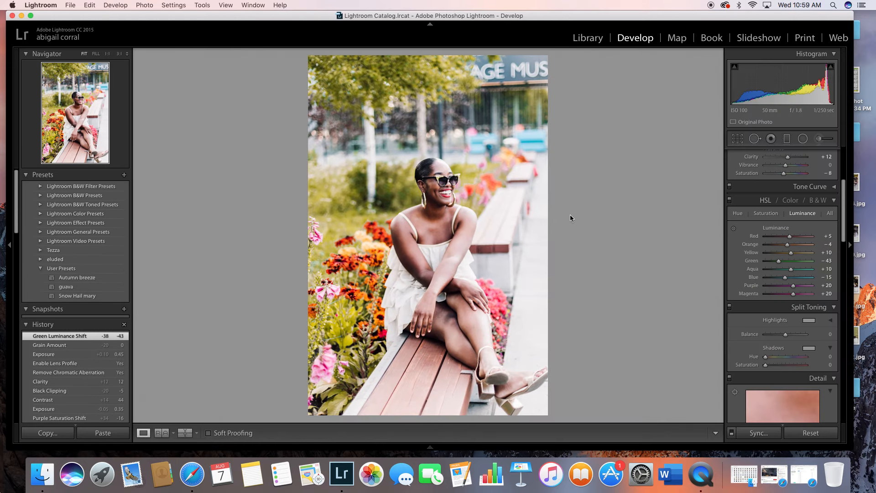
{"action": "mouse_move", "coordinate": [428, 450]}
{"action": "left_click", "coordinate": [190, 436]}
{"action": "left_click", "coordinate": [191, 435]}
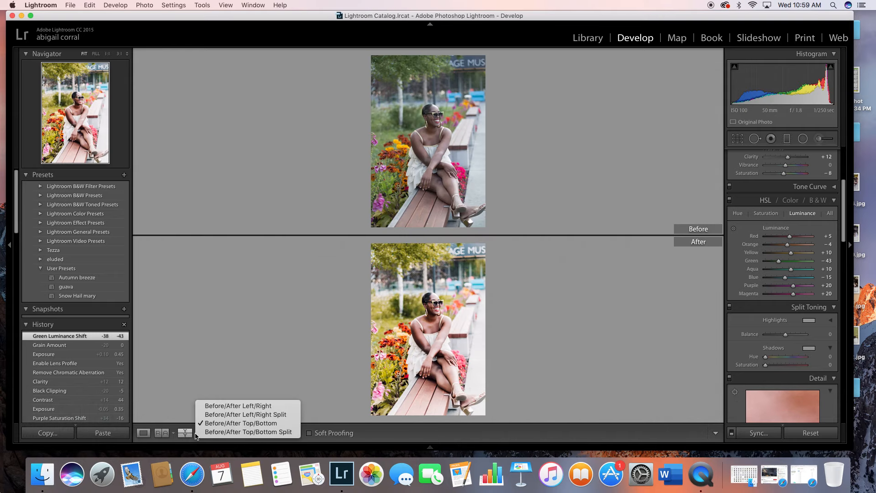
{"action": "left_click", "coordinate": [210, 408]}
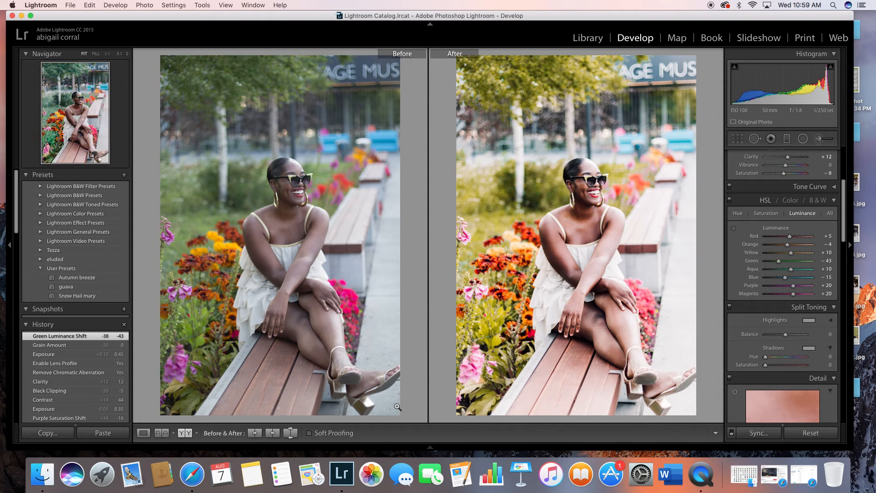
Select the portrait of the woman in the green top, view it in the Library, and reopen it in Develop.
{"action": "mouse_move", "coordinate": [431, 449]}
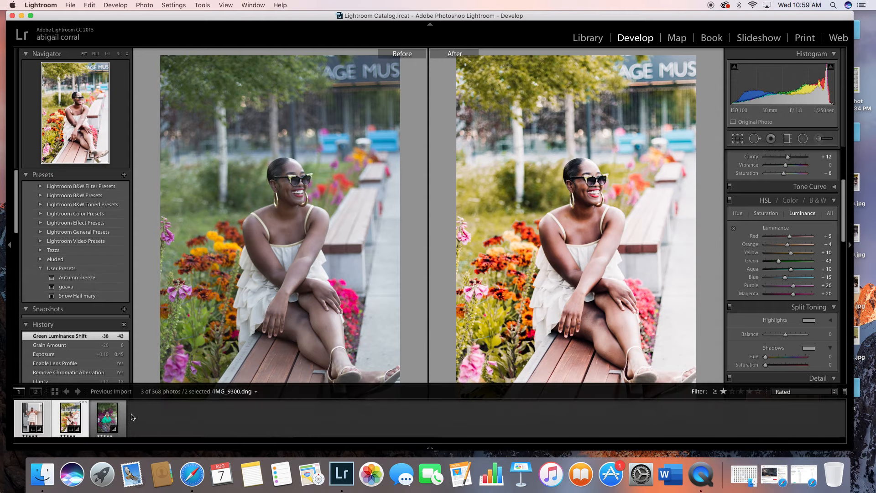
{"action": "left_click", "coordinate": [113, 422]}
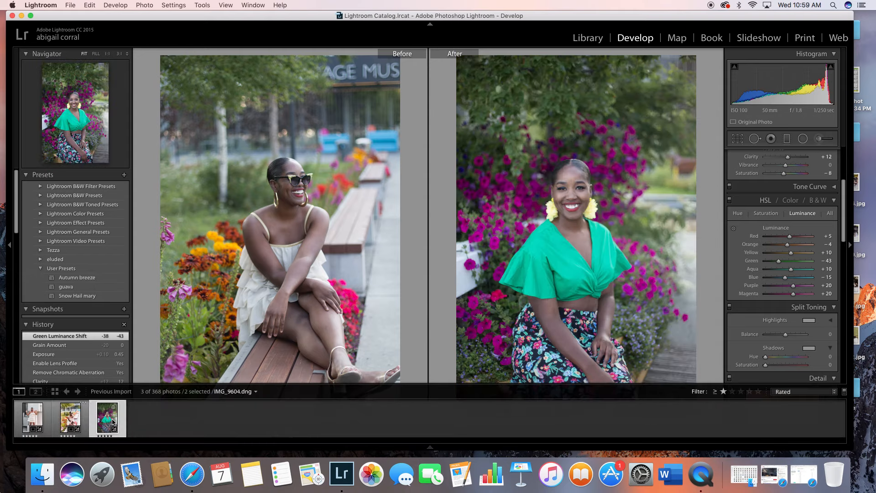
{"action": "left_click", "coordinate": [592, 37]}
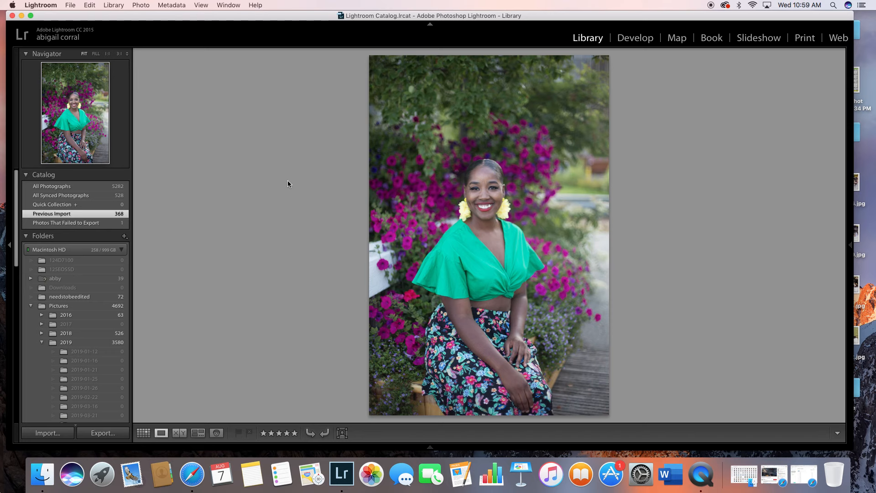
{"action": "left_click", "coordinate": [636, 39]}
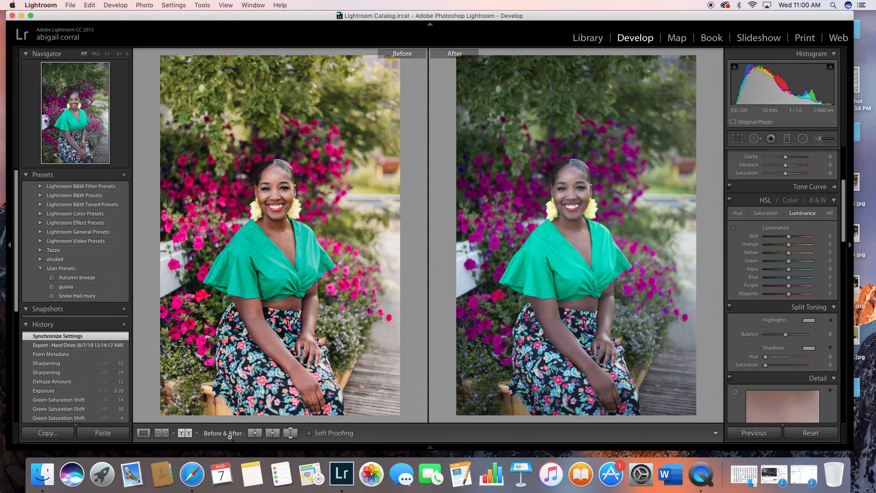
Look through the split, stacked and side-by-side before/after layouts of the green-top portrait and return to the single-photo view.
{"action": "left_click", "coordinate": [185, 434]}
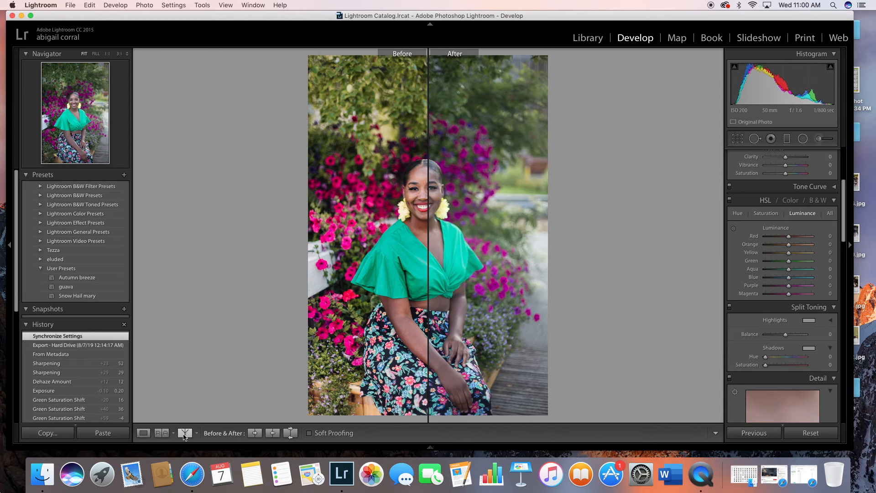
{"action": "left_click", "coordinate": [184, 434]}
{"action": "left_click", "coordinate": [184, 435]}
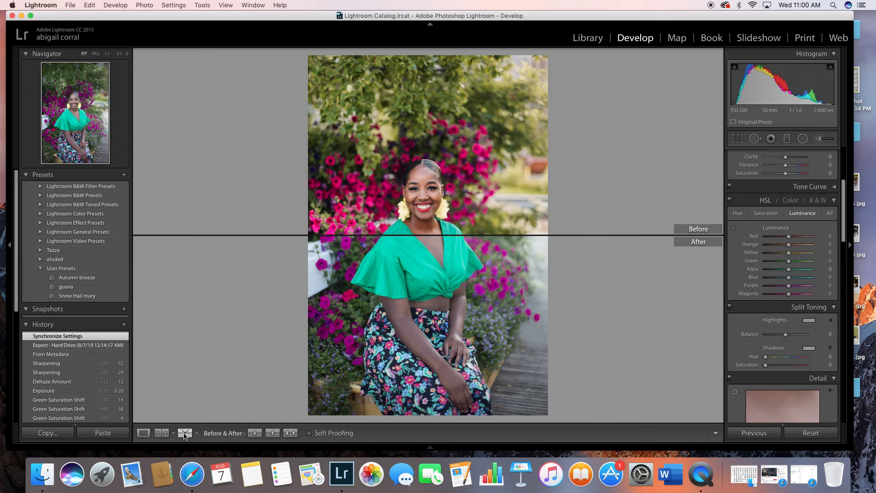
{"action": "left_click", "coordinate": [185, 435]}
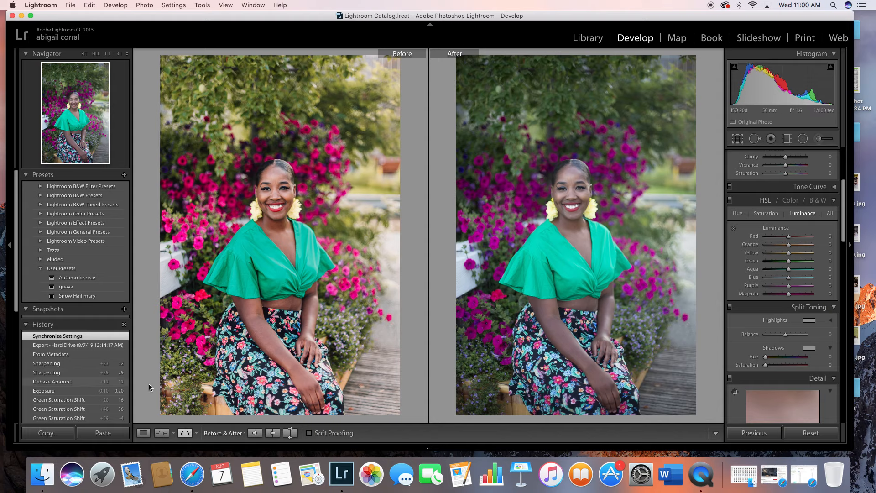
{"action": "left_click", "coordinate": [185, 435]}
{"action": "left_click", "coordinate": [184, 437]}
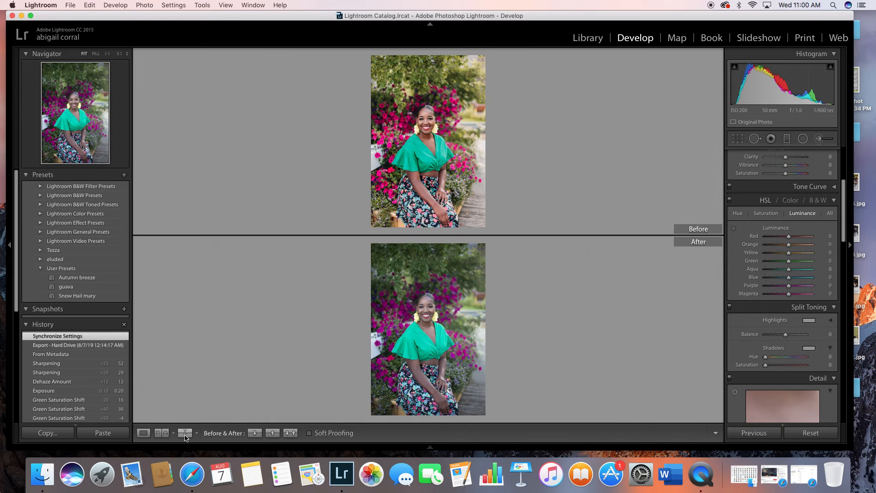
{"action": "left_click", "coordinate": [145, 437]}
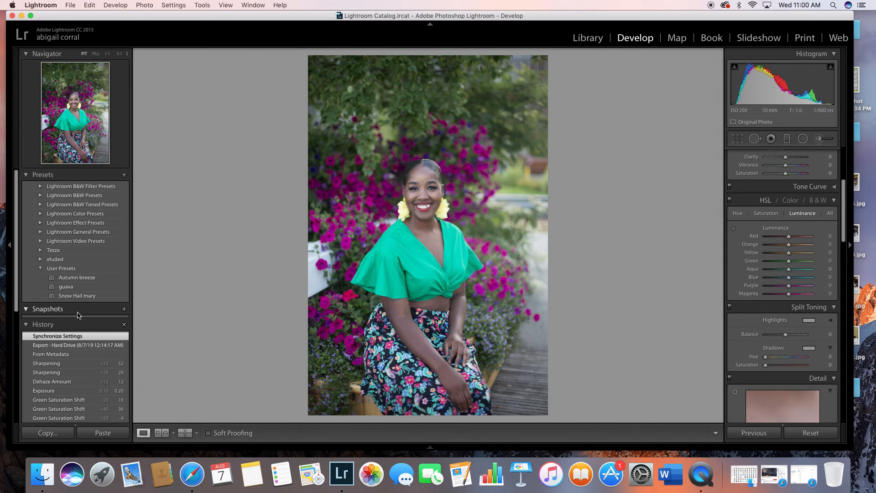
Apply the guava preset to the green-top portrait and set the Grain amount to 0.
{"action": "left_click", "coordinate": [77, 287]}
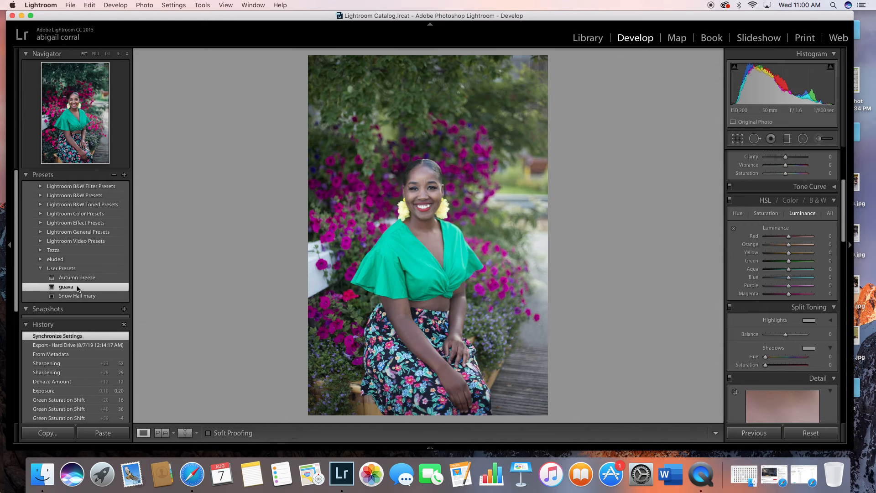
{"action": "left_click_drag", "start_coordinate": [844, 226], "coordinate": [854, 325]}
{"action": "scroll", "coordinate": [789, 267], "scroll_direction": "down", "scroll_amount": 10}
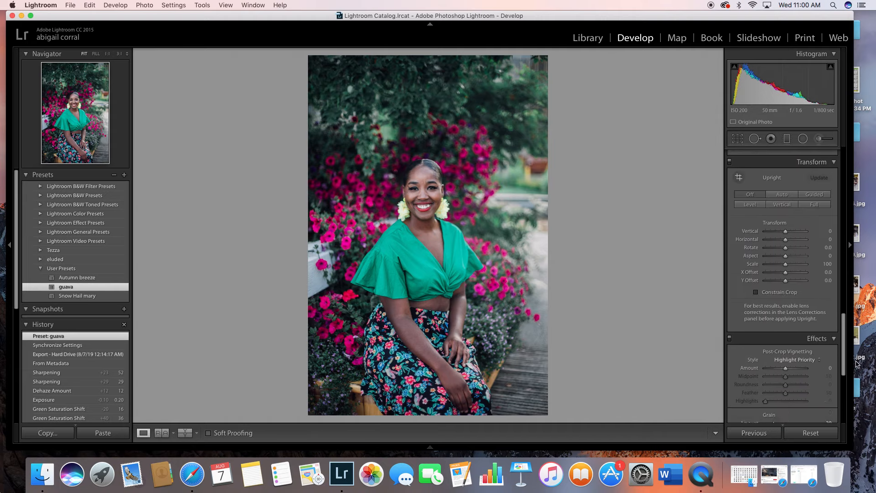
{"action": "left_click_drag", "start_coordinate": [774, 239], "coordinate": [762, 239]}
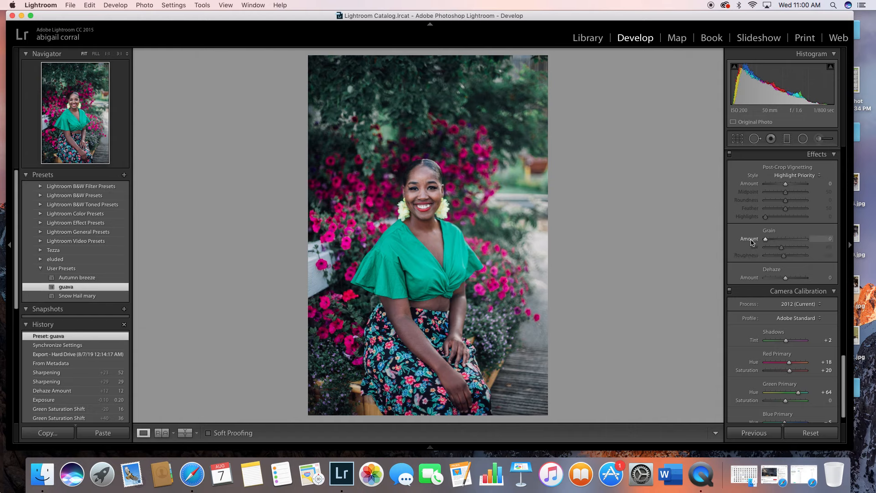
Enable Remove Chromatic Aberration and Profile Corrections for the green-top portrait, and set the Sharpening amount to 60.
{"action": "scroll", "coordinate": [845, 329], "scroll_direction": "up", "scroll_amount": 6}
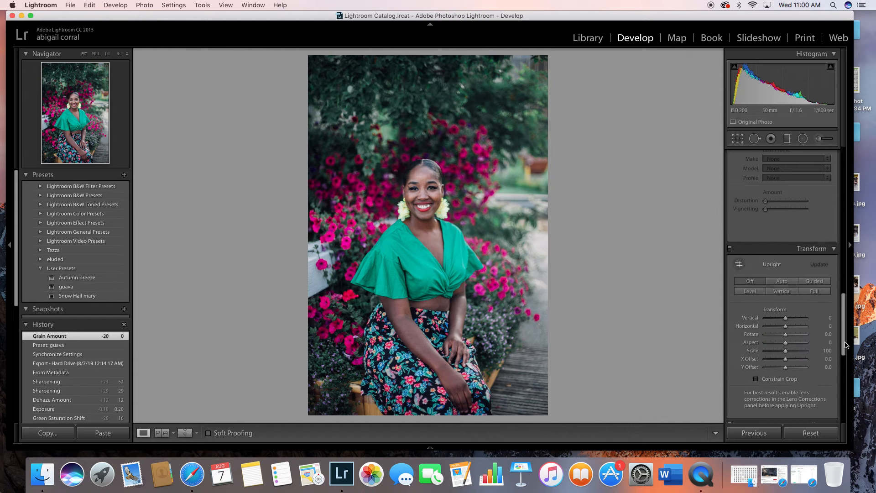
{"action": "left_click", "coordinate": [736, 265]}
{"action": "left_click", "coordinate": [736, 274]}
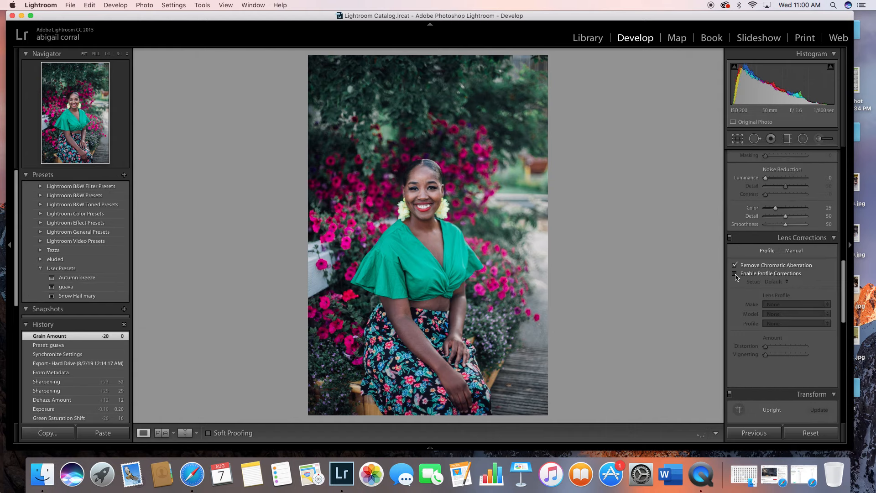
{"action": "left_click_drag", "start_coordinate": [842, 293], "coordinate": [843, 252]}
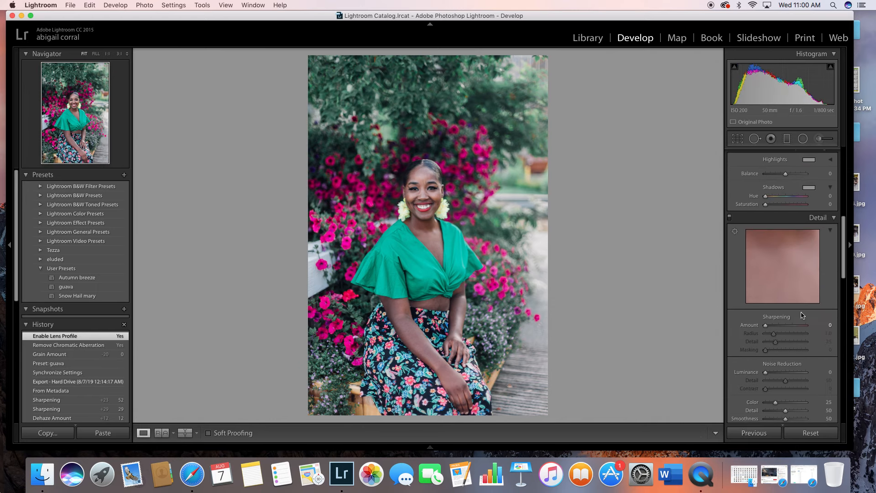
{"action": "left_click", "coordinate": [775, 326]}
{"action": "left_click", "coordinate": [782, 326]}
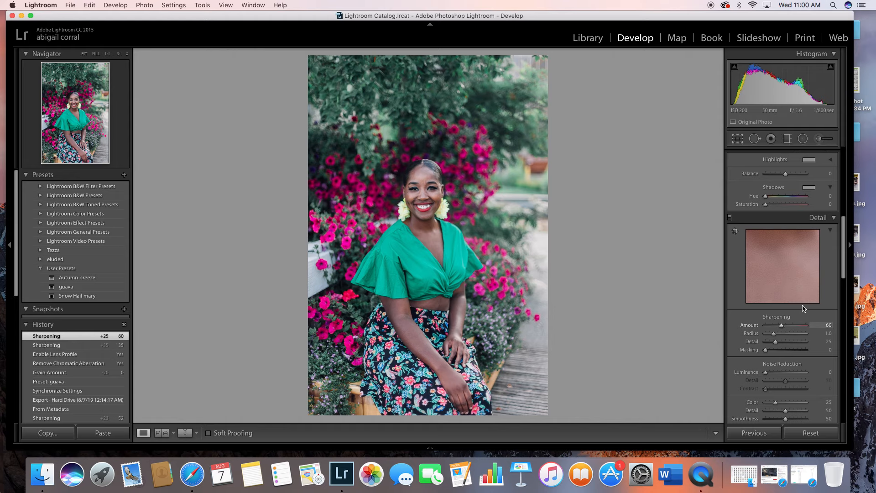
Shift the foliage toward yellow by setting the Green hue to -73.
{"action": "left_click_drag", "start_coordinate": [844, 265], "coordinate": [843, 226]}
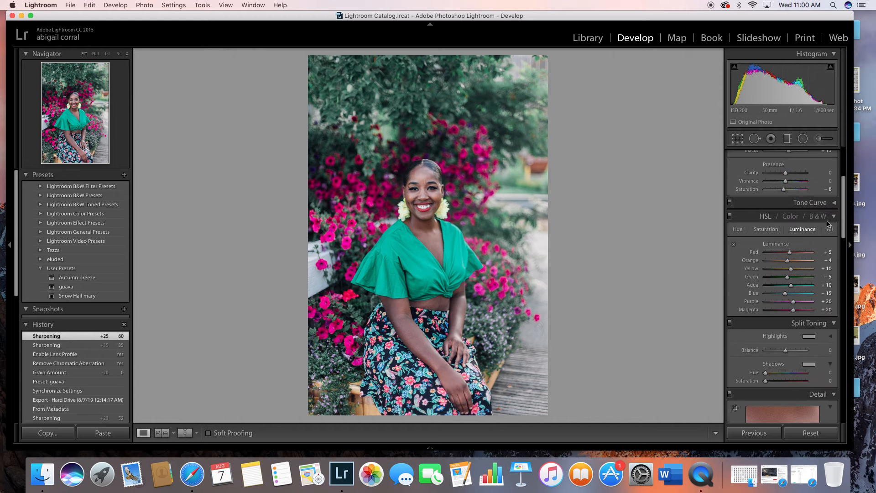
{"action": "left_click", "coordinate": [777, 277]}
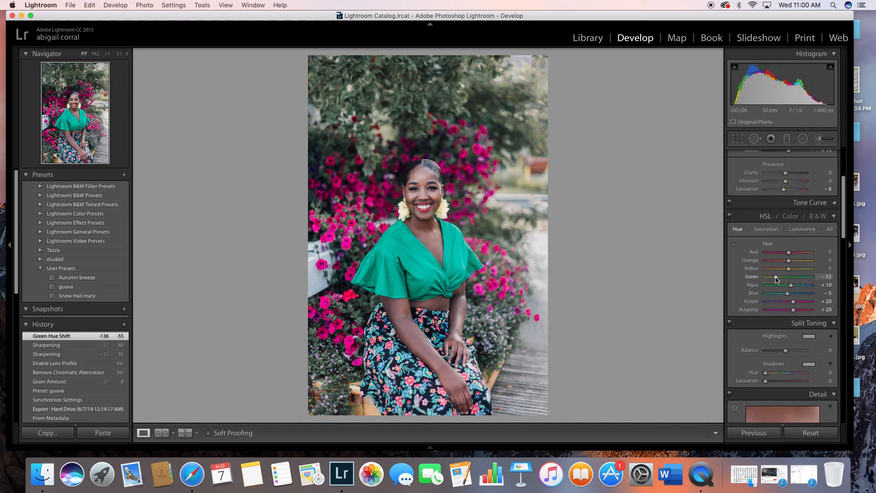
{"action": "mouse_move", "coordinate": [776, 280]}
{"action": "left_mouse_down"}
{"action": "mouse_move", "coordinate": [767, 279]}
{"action": "mouse_move", "coordinate": [778, 280]}
{"action": "left_mouse_up"}
{"action": "left_click", "coordinate": [803, 230]}
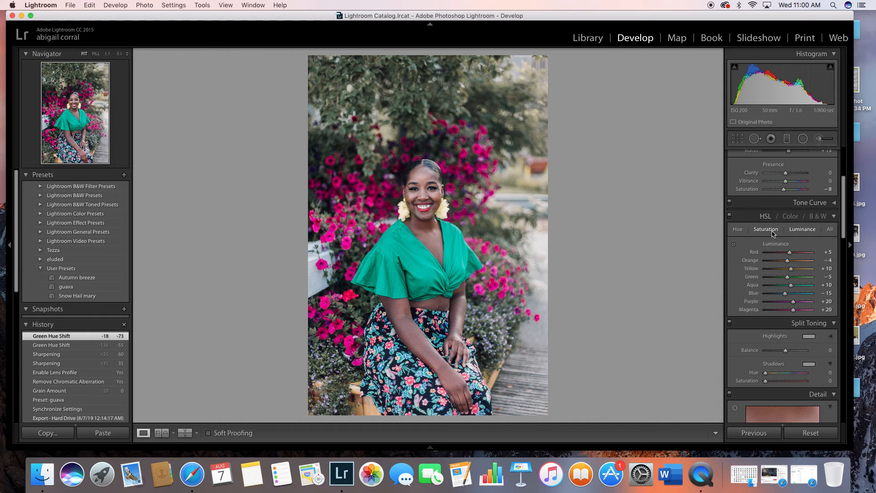
Set the Green saturation to +28 and the Yellow saturation to -2.
{"action": "left_click", "coordinate": [766, 230]}
{"action": "mouse_move", "coordinate": [774, 277]}
{"action": "left_mouse_down"}
{"action": "mouse_move", "coordinate": [797, 279]}
{"action": "mouse_move", "coordinate": [787, 270]}
{"action": "left_mouse_up"}
{"action": "left_click", "coordinate": [800, 278]}
{"action": "left_click", "coordinate": [795, 269]}
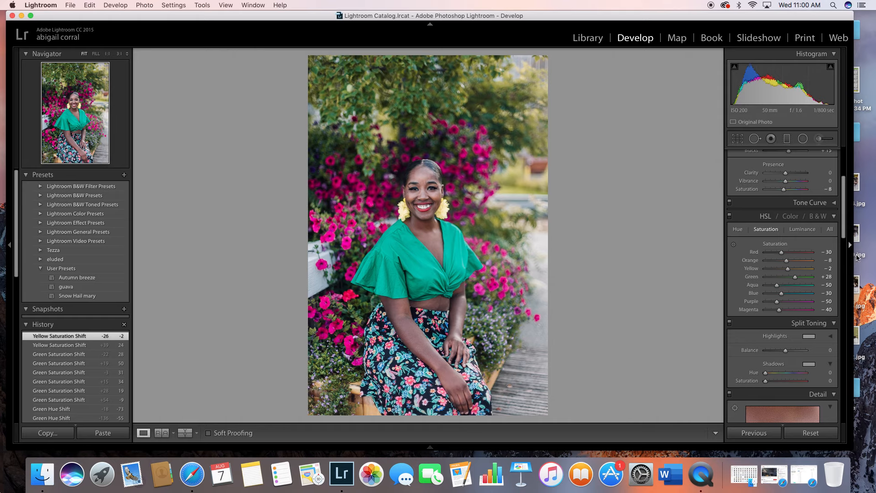
Adjust the green-top portrait's basic tone to Temp 6,608, Exposure +0.15, Contrast +13 and Clarity +12.
{"action": "left_click_drag", "start_coordinate": [844, 231], "coordinate": [842, 194]}
{"action": "left_click_drag", "start_coordinate": [781, 197], "coordinate": [784, 198]}
{"action": "left_click_drag", "start_coordinate": [786, 235], "coordinate": [787, 228]}
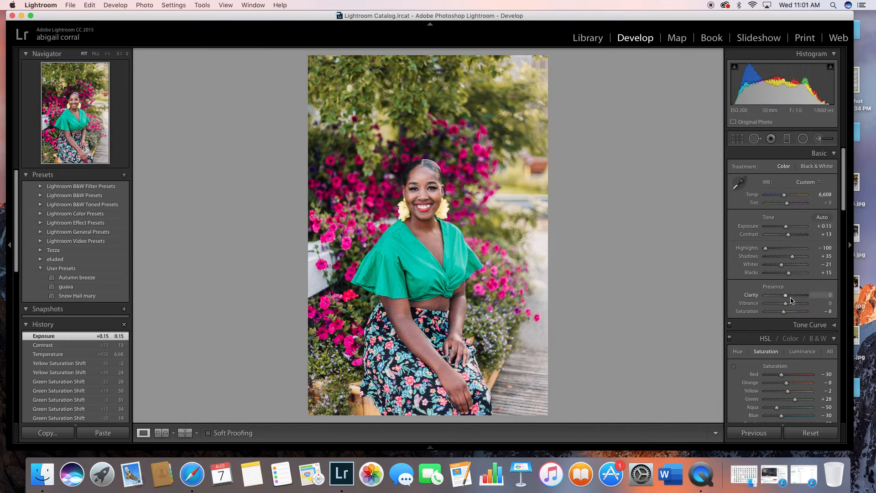
{"action": "left_click", "coordinate": [827, 295]}
{"action": "key", "text": "Return"}
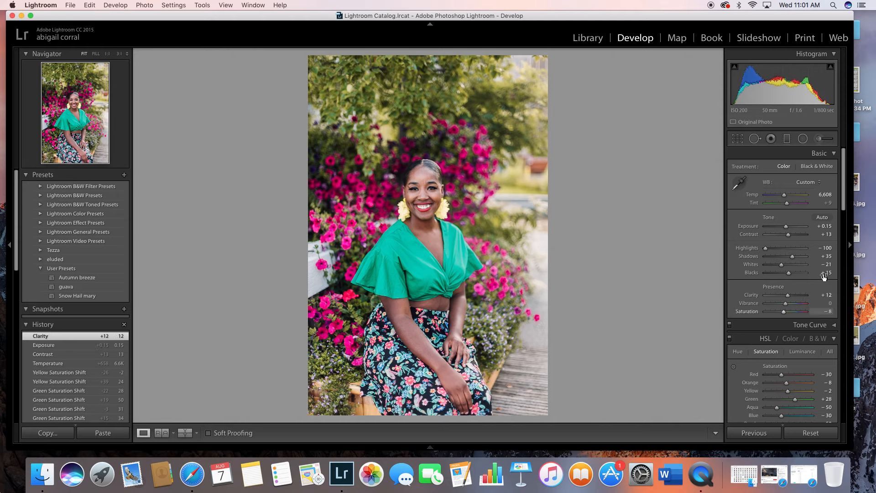
Raise the Sharpening amount to 83 and compare the green-top portrait's before and after versions side by side.
{"action": "left_click_drag", "start_coordinate": [844, 210], "coordinate": [845, 300]}
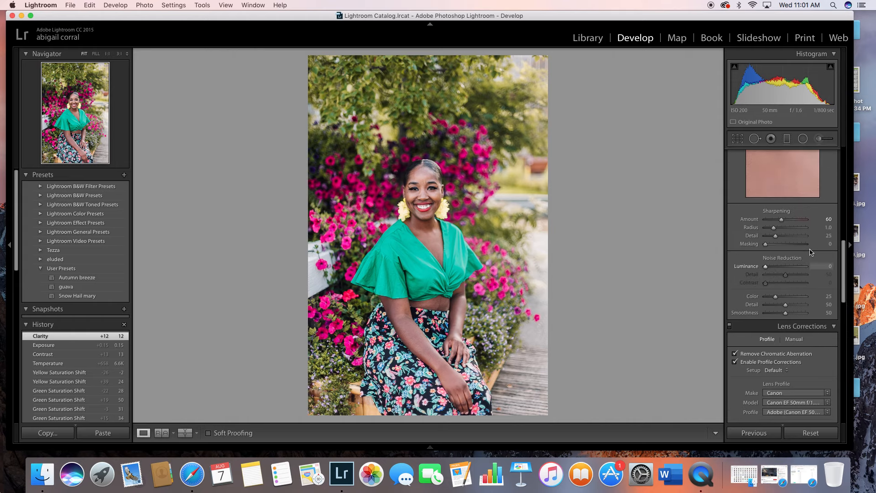
{"action": "left_click_drag", "start_coordinate": [789, 221], "coordinate": [788, 219]}
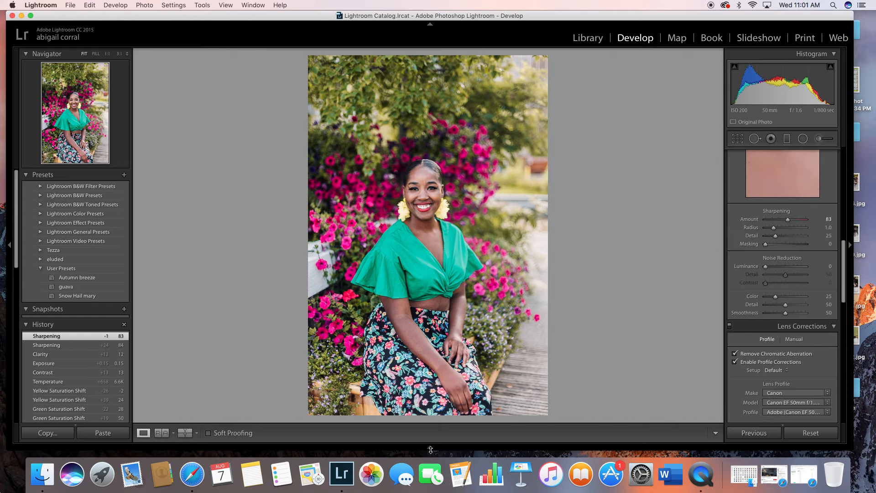
{"action": "left_click", "coordinate": [179, 433]}
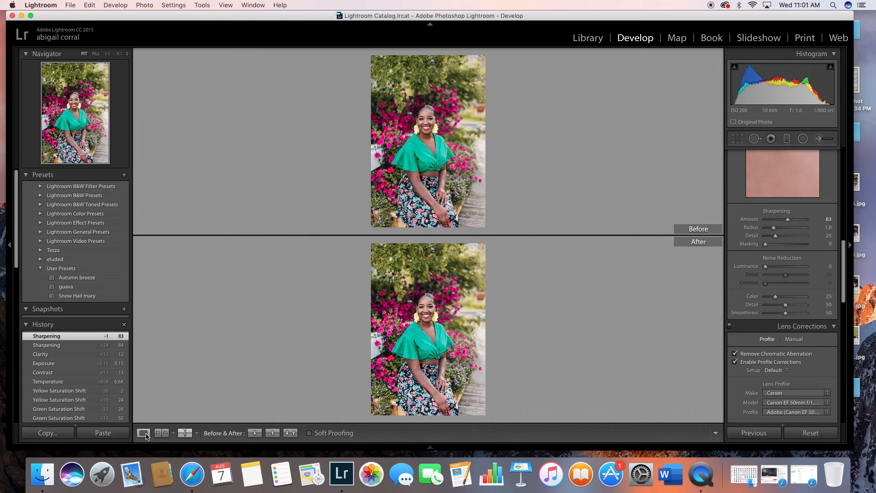
{"action": "left_click", "coordinate": [186, 435]}
{"action": "left_click", "coordinate": [186, 434]}
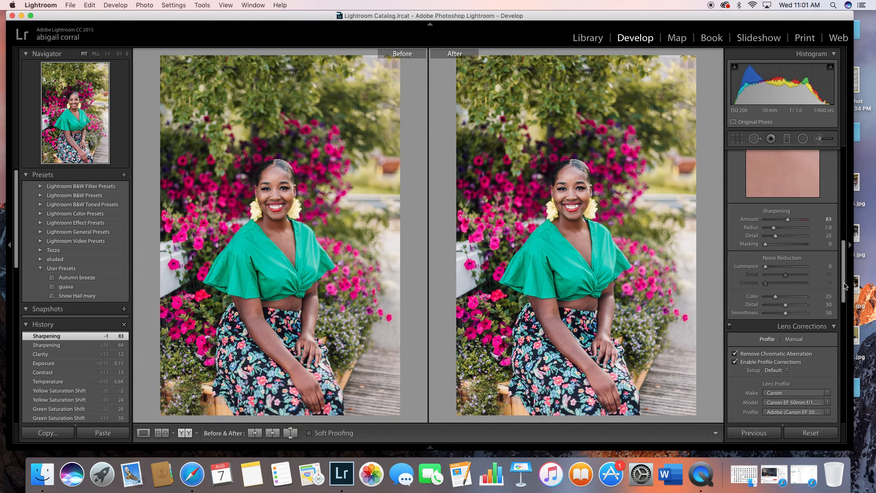
Try lowering the green-top portrait's Exposure to +0.10 and return it to +0.15.
{"action": "scroll", "coordinate": [795, 274], "scroll_direction": "up", "scroll_amount": 10}
{"action": "left_click_drag", "start_coordinate": [788, 228], "coordinate": [786, 227]}
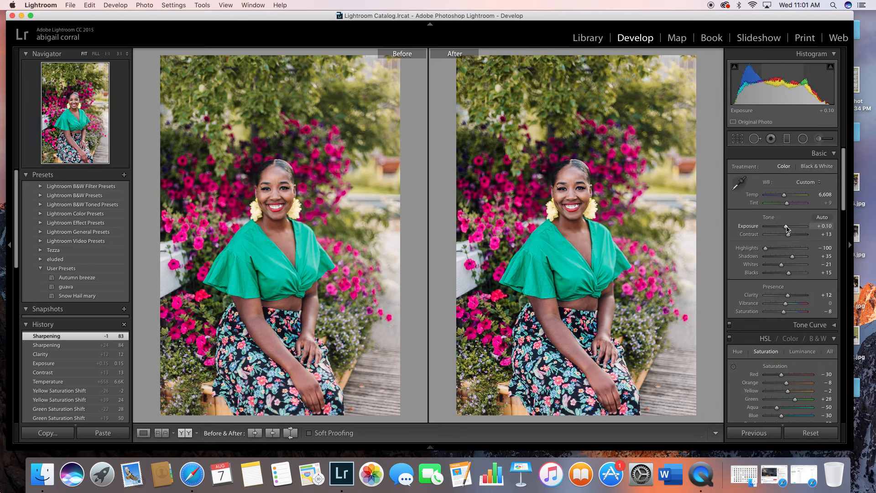
{"action": "left_click_drag", "start_coordinate": [786, 229], "coordinate": [788, 229]}
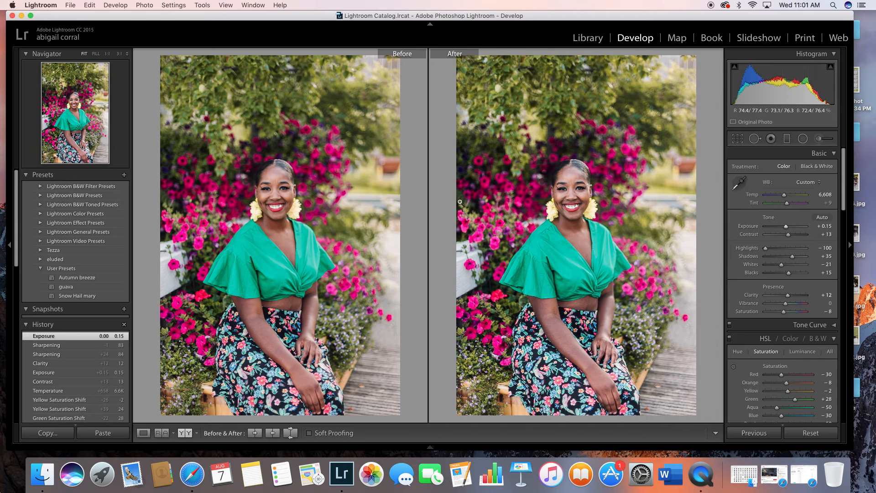
View the green-top portrait in the split before/after layout and in the Library, and review all three edited photos in the thumbnail grid.
{"action": "left_click", "coordinate": [185, 433]}
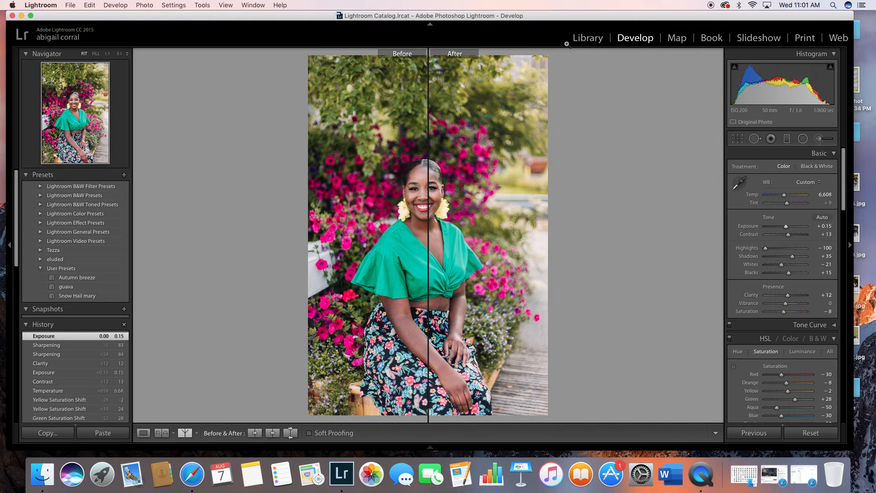
{"action": "left_click", "coordinate": [587, 38]}
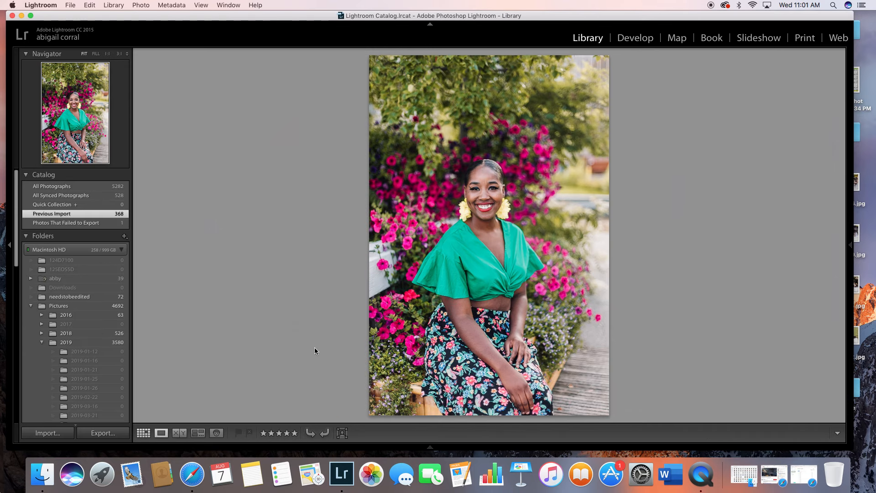
{"action": "key", "text": "n"}
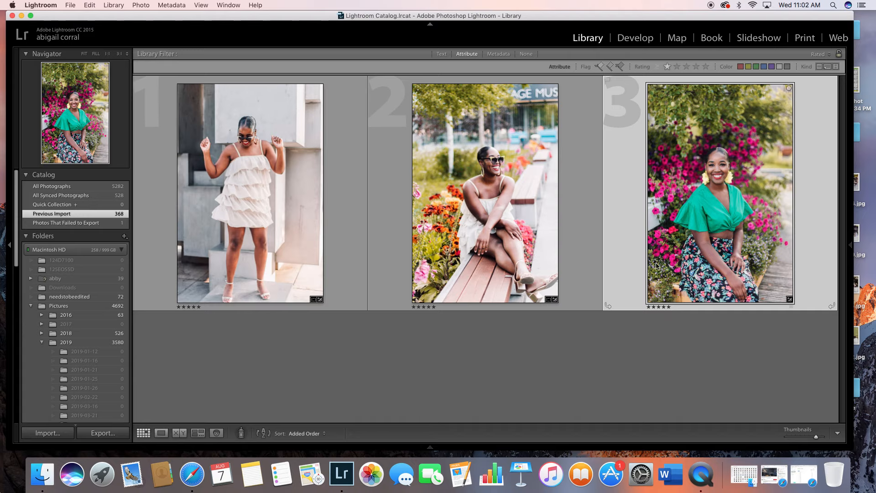
{"action": "left_click", "coordinate": [632, 39]}
{"action": "left_click", "coordinate": [588, 38]}
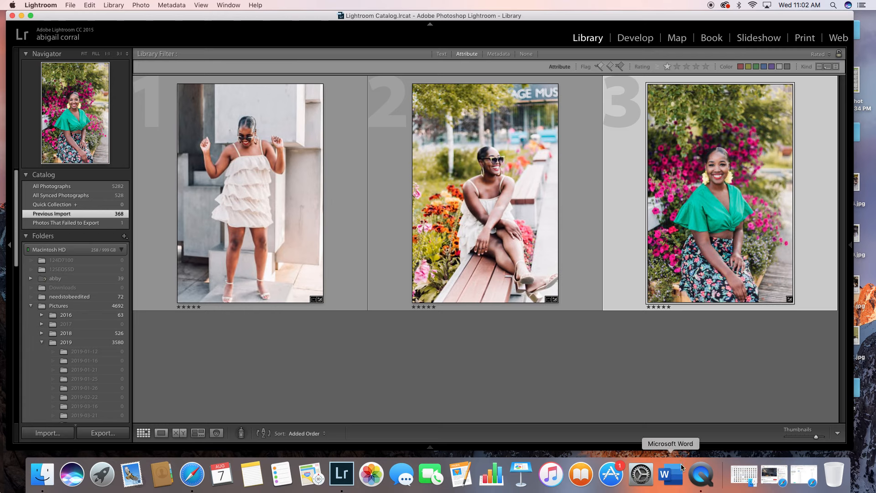
{"action": "left_click", "coordinate": [707, 478]}
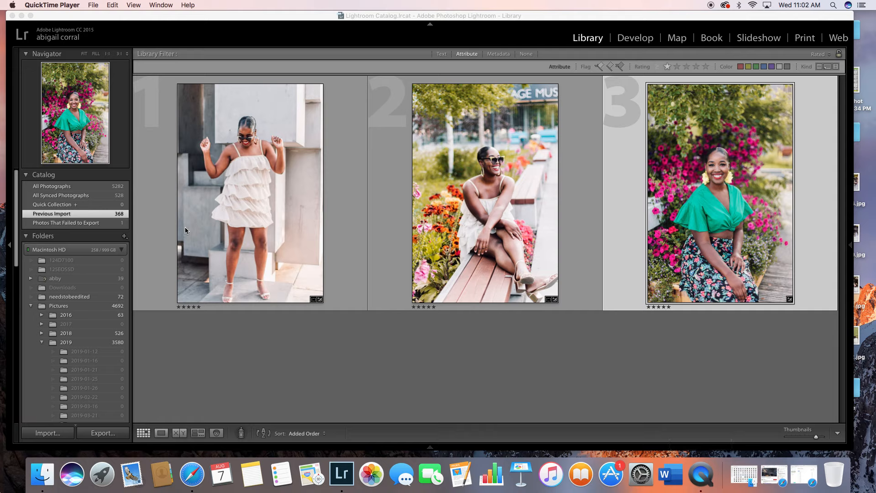
{"action": "left_click", "coordinate": [47, 5]}
{"action": "mouse_move", "coordinate": [93, 5]}
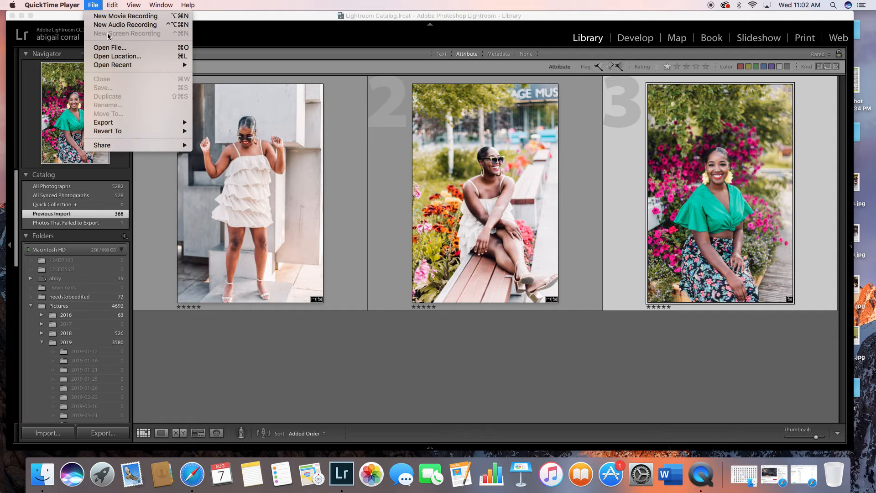
{"action": "left_click", "coordinate": [304, 210]}
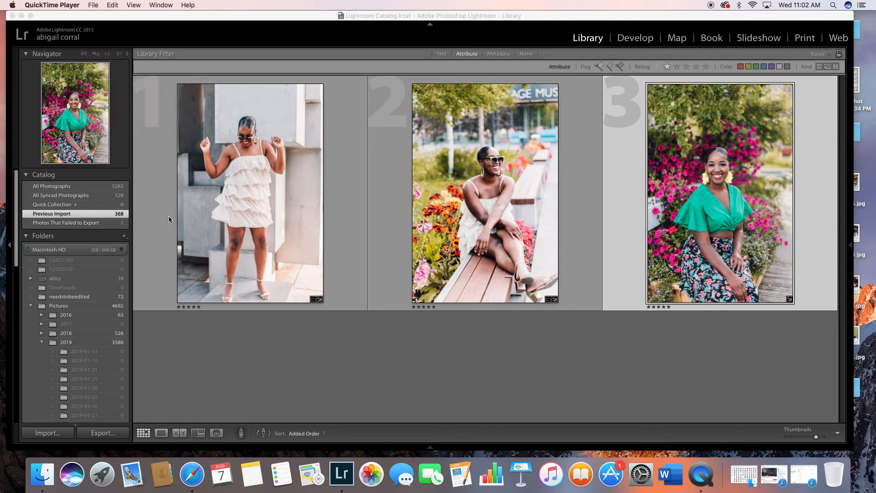
{"action": "left_click", "coordinate": [211, 339]}
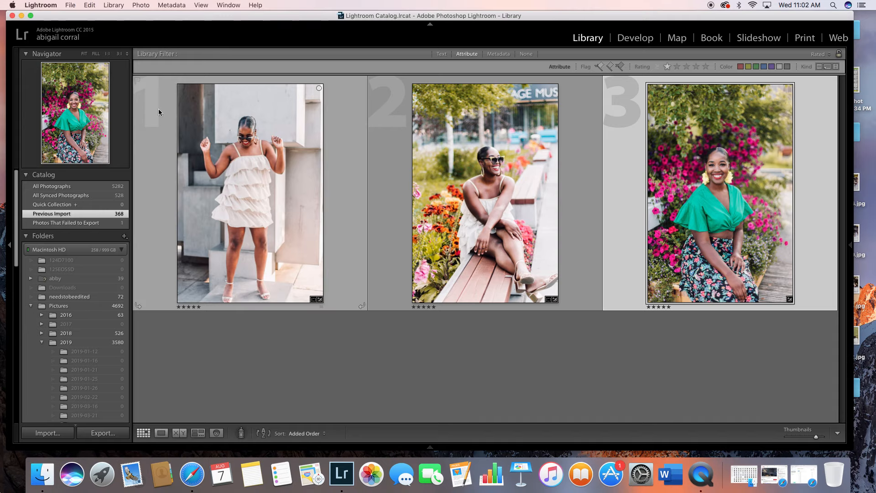
{"action": "left_click_drag", "start_coordinate": [68, 20], "coordinate": [96, 24]}
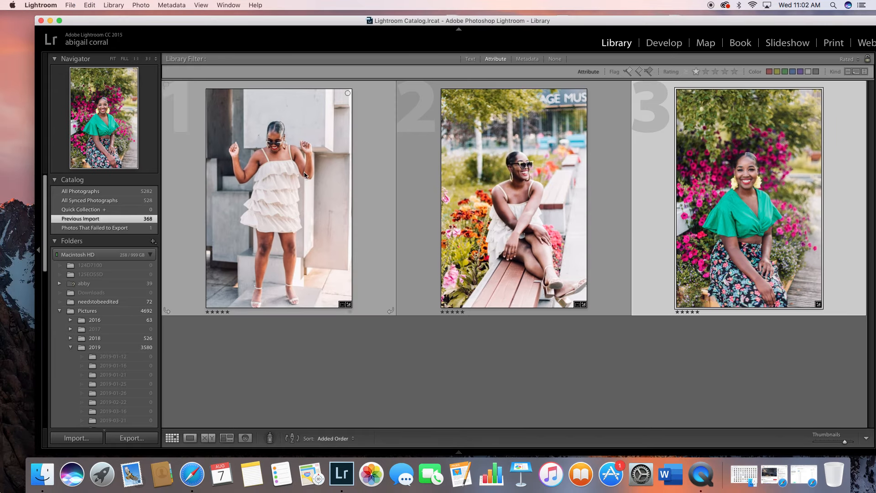